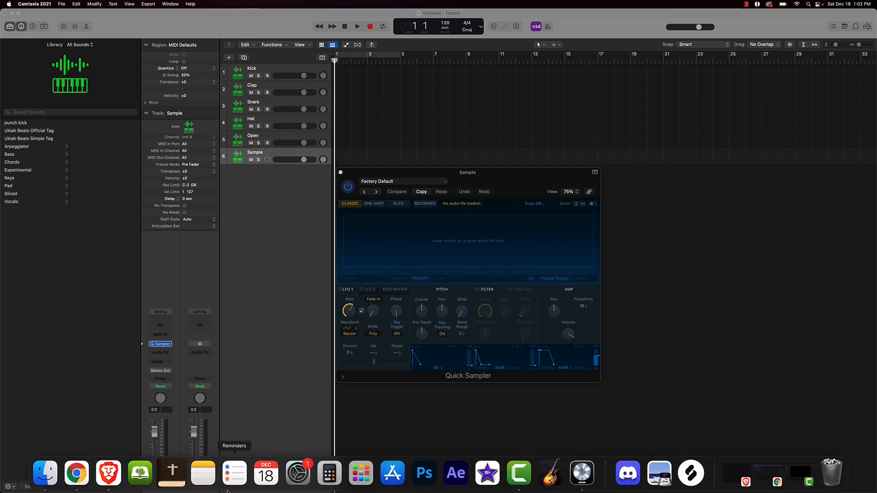
Step: Switch to Chrome, then like and heart the comment asking for a loop-based beat video and reply "absolutely!"
{"action": "left_click", "coordinate": [90, 477]}
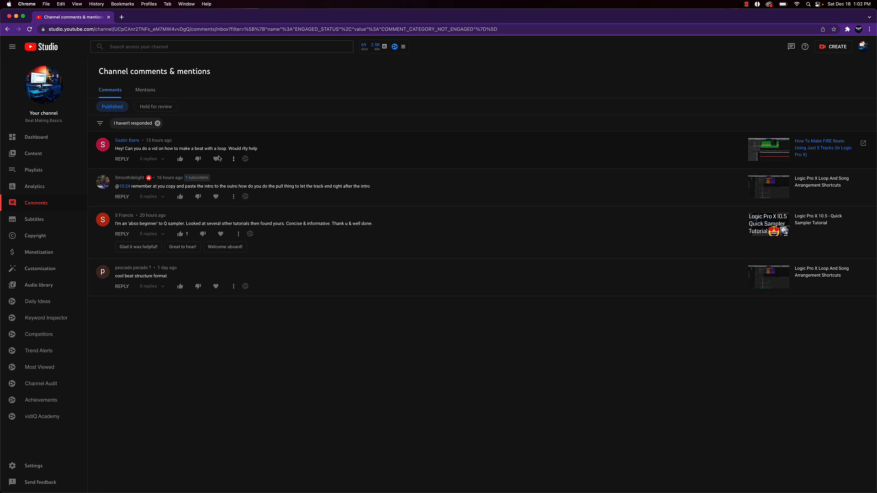
{"action": "left_click", "coordinate": [180, 158]}
{"action": "left_click", "coordinate": [221, 158]}
{"action": "left_click", "coordinate": [122, 159]}
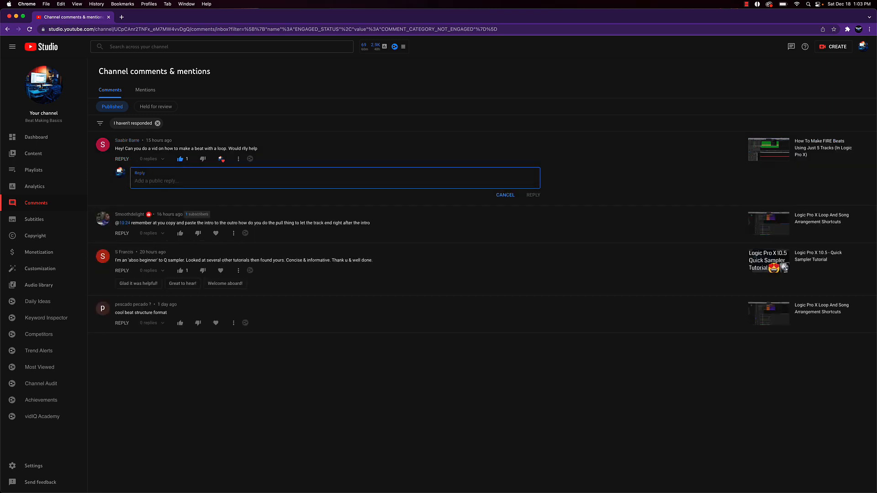
{"action": "type", "text": "absolutely!"}
{"action": "left_click", "coordinate": [530, 195]}
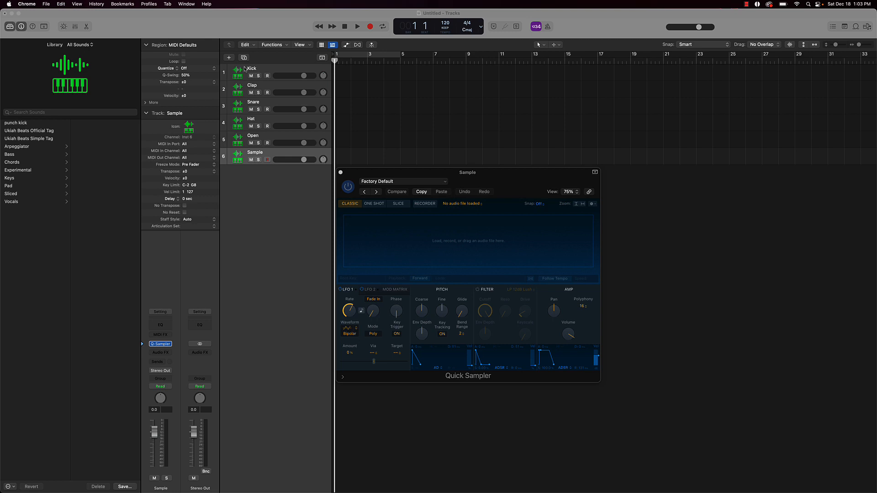
Step: Return to Logic Pro and widen the Keyboard - Sample window to show more octaves
{"action": "left_click", "coordinate": [622, 226]}
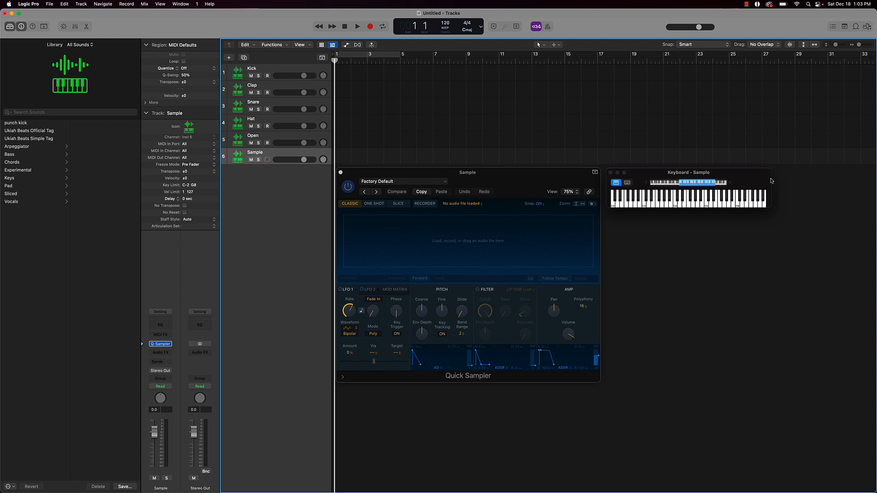
{"action": "left_click_drag", "start_coordinate": [771, 179], "coordinate": [822, 179]}
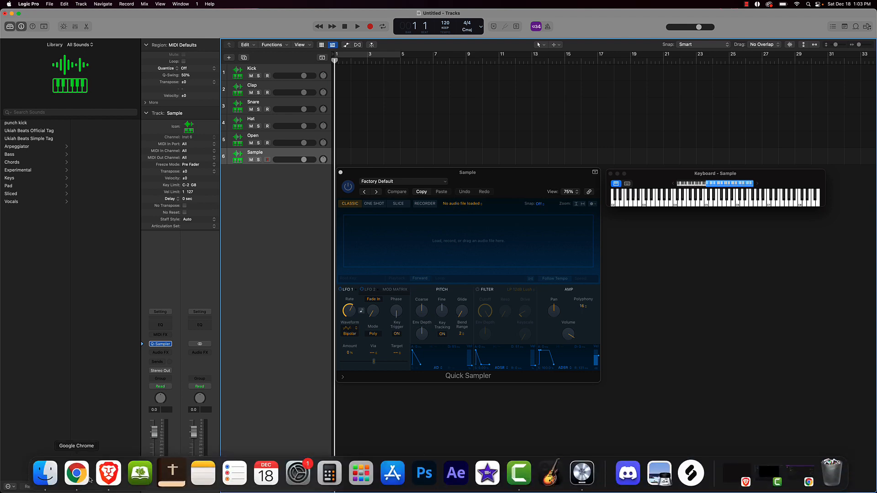
Step: Switch to Finder, move its window aside and enlarge it to show the Blu Fyre melody pack
{"action": "left_click", "coordinate": [46, 476]}
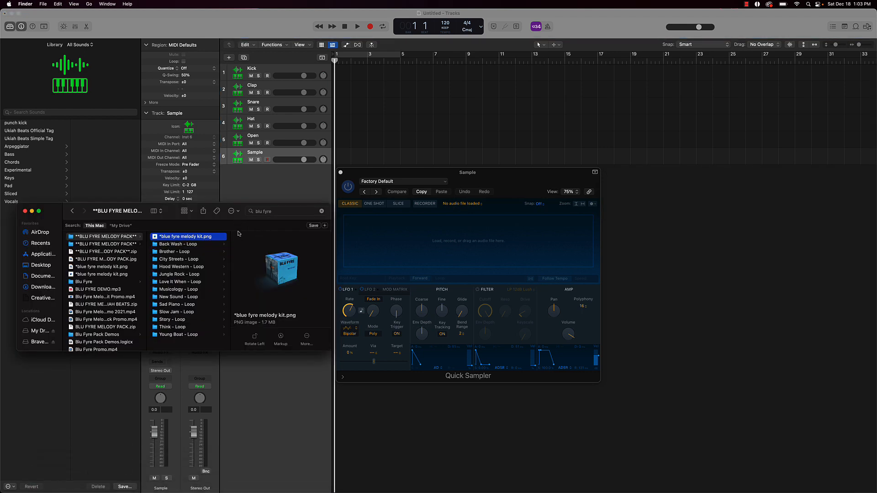
{"action": "left_click_drag", "start_coordinate": [240, 219], "coordinate": [86, 217]}
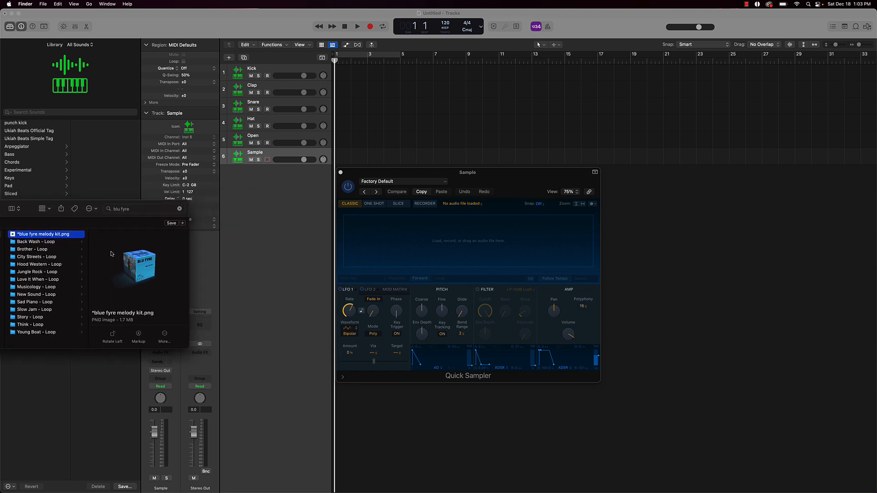
{"action": "left_click_drag", "start_coordinate": [183, 350], "coordinate": [268, 429]}
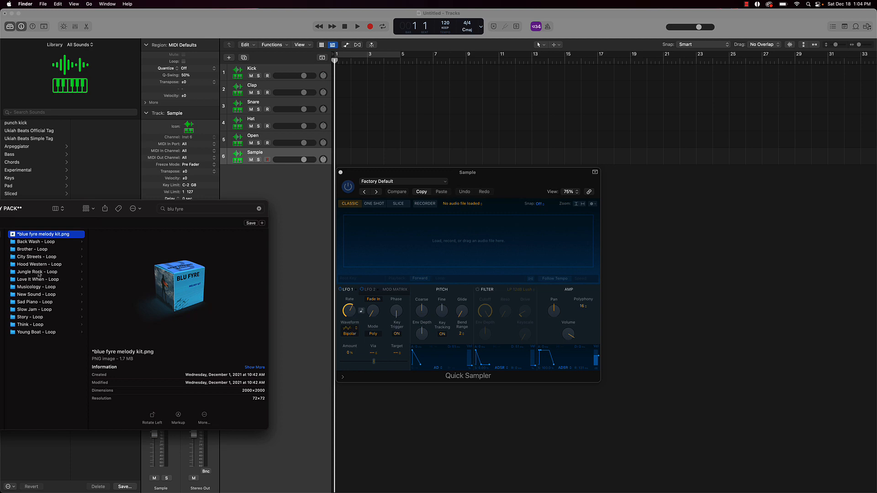
Step: Audition the Young Boat - 120 BPM.wav and Think - 120 BPM.wav loops from their folders
{"action": "left_click", "coordinate": [39, 334]}
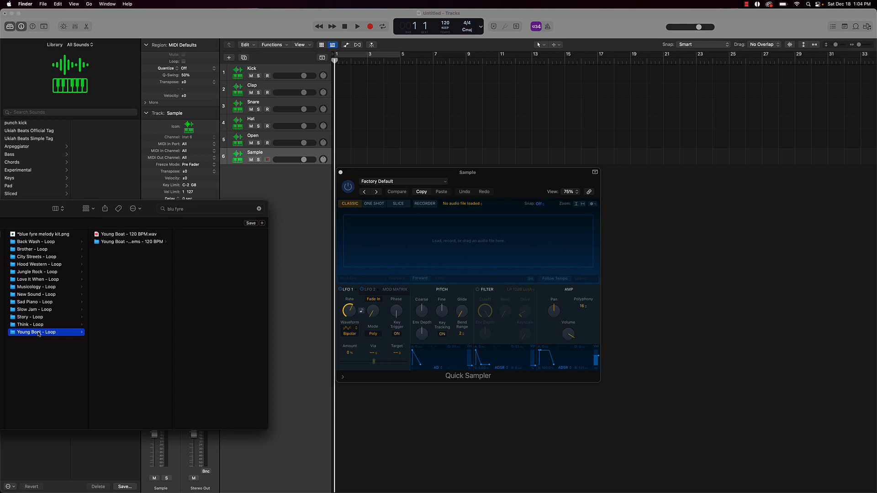
{"action": "left_click", "coordinate": [127, 235]}
{"action": "left_click", "coordinate": [220, 286]}
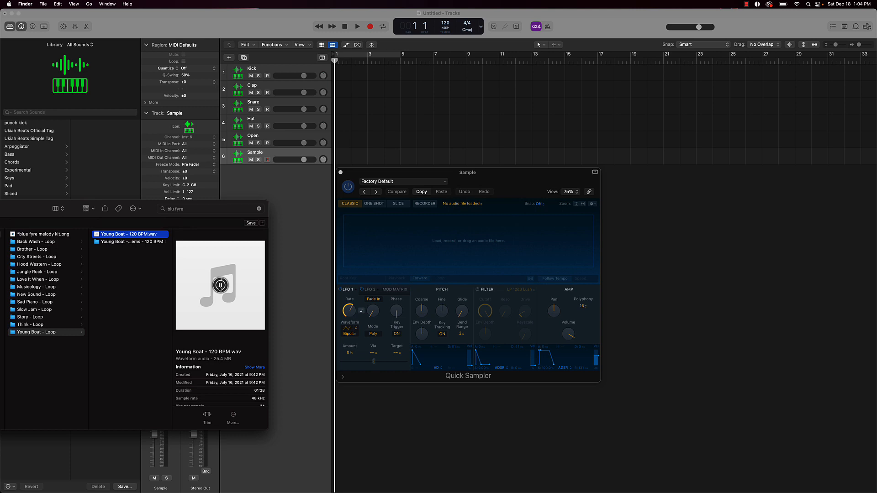
{"action": "left_click", "coordinate": [58, 324]}
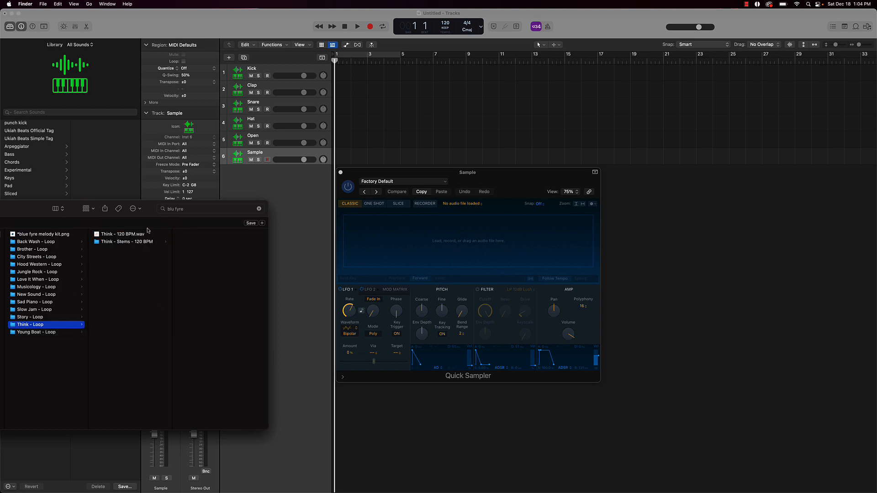
{"action": "left_click", "coordinate": [140, 234]}
{"action": "left_click", "coordinate": [220, 286]}
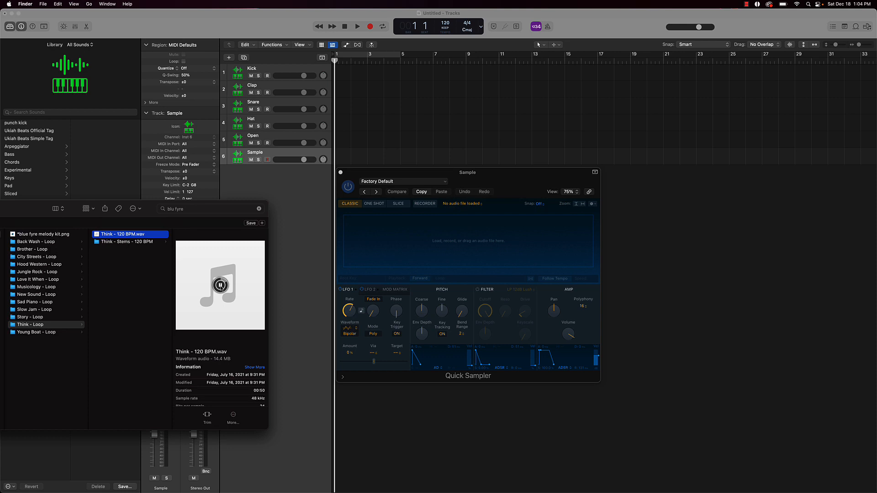
Step: Audition the Story - 84 BPM.wav and Slow Jam - 120 BPM.wav loops from their folders
{"action": "left_click", "coordinate": [50, 317]}
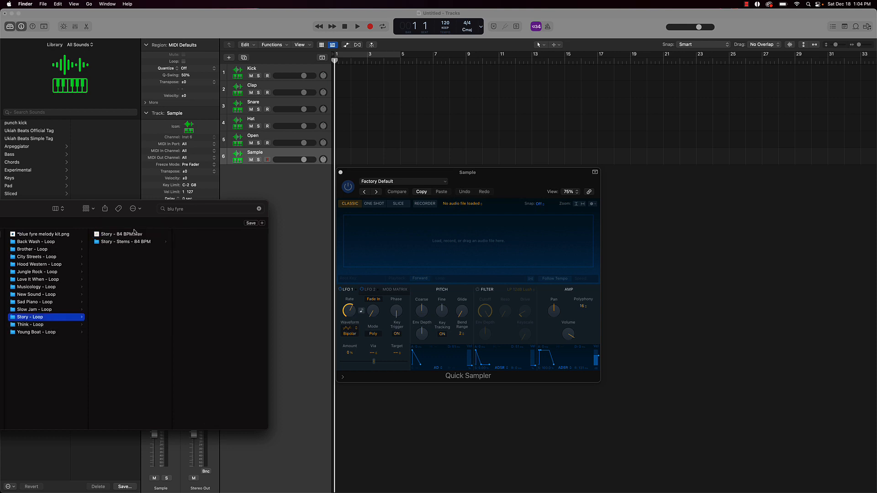
{"action": "left_click", "coordinate": [134, 233]}
{"action": "left_click", "coordinate": [220, 285]}
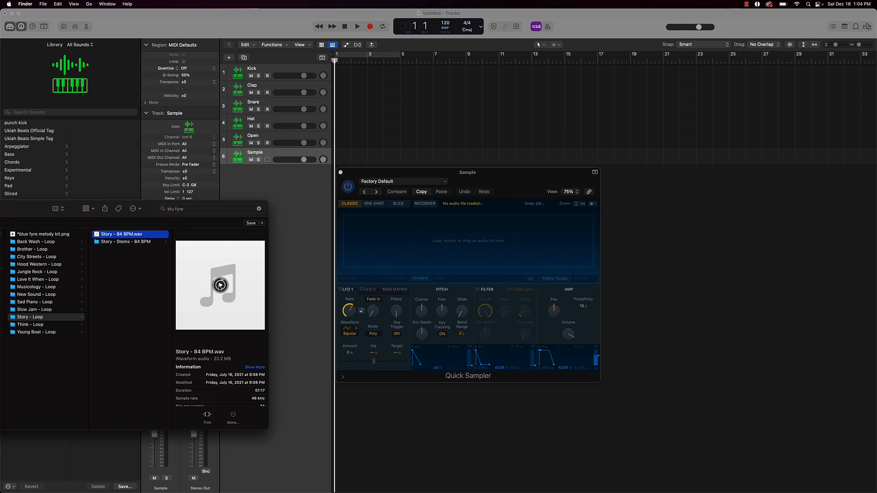
{"action": "left_click", "coordinate": [42, 311]}
{"action": "left_click", "coordinate": [123, 235]}
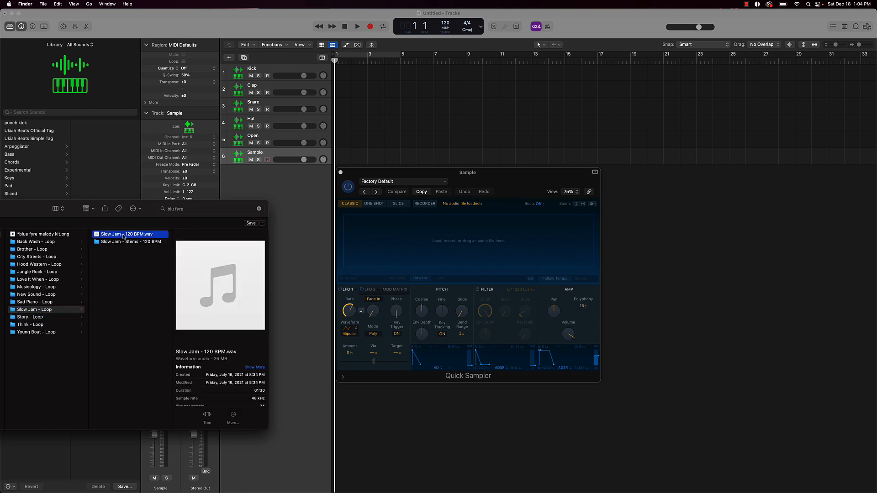
{"action": "left_click", "coordinate": [221, 287]}
{"action": "left_click", "coordinate": [220, 285]}
Step: Audition the Sad Piano - 135 BPM.wav and New Sound - 120 BPM.wav loops from their folders
{"action": "left_click", "coordinate": [34, 303]}
{"action": "left_click", "coordinate": [128, 234]}
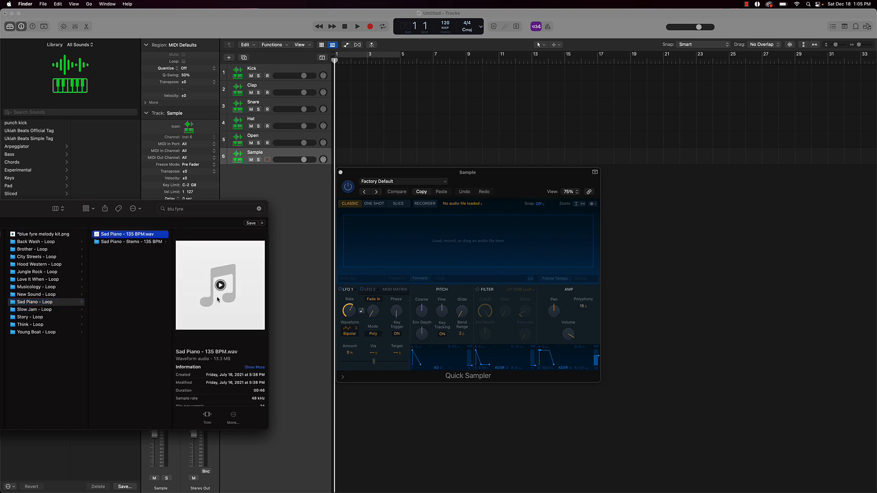
{"action": "left_click", "coordinate": [220, 285]}
{"action": "left_click", "coordinate": [40, 295]}
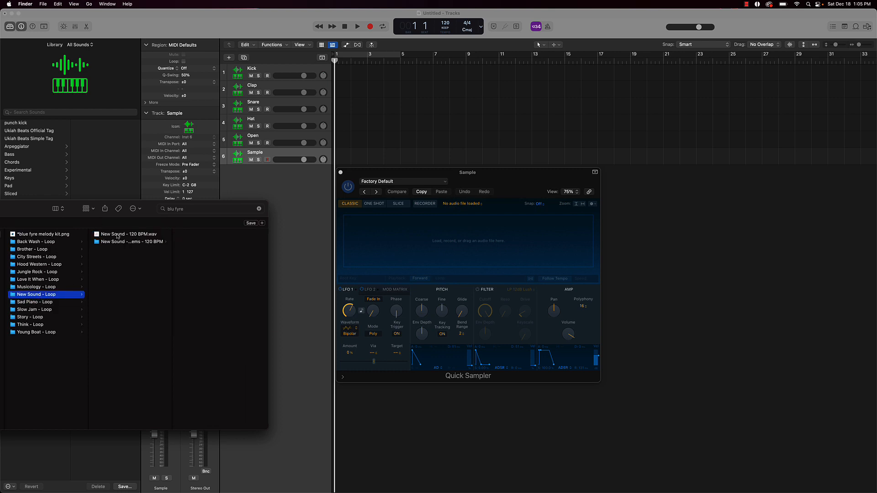
{"action": "left_click", "coordinate": [118, 235]}
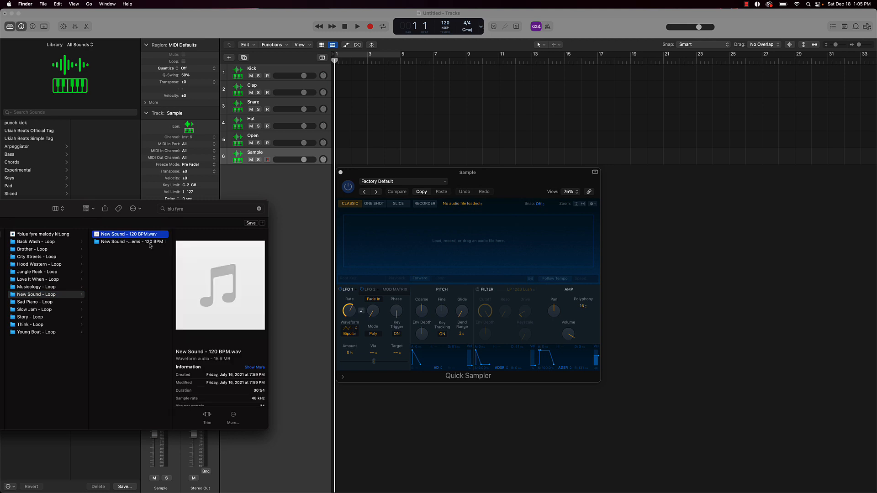
{"action": "left_click", "coordinate": [220, 285]}
Step: Audition the Musicology - 112 BPM.wav and Love It When - 137 BPM.wav loops from their folders
{"action": "left_click", "coordinate": [46, 288]}
{"action": "left_click", "coordinate": [127, 235]}
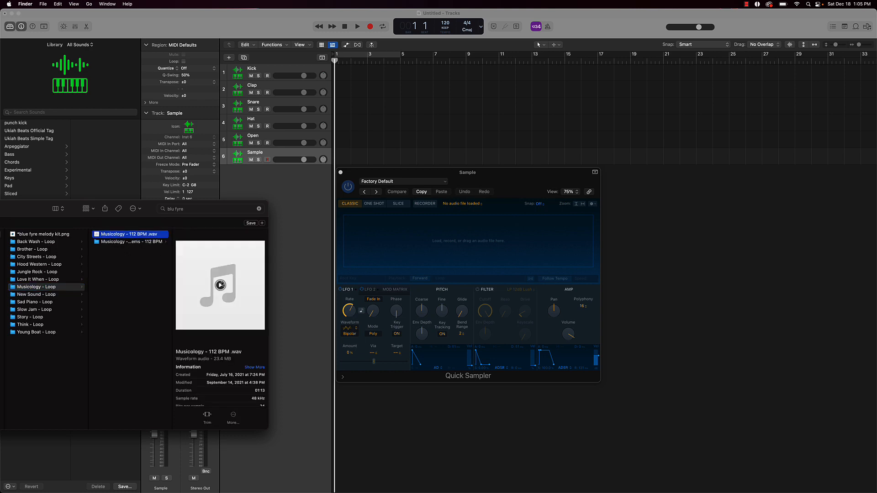
{"action": "left_click", "coordinate": [220, 285]}
{"action": "left_click", "coordinate": [32, 279]}
{"action": "left_click", "coordinate": [110, 234]}
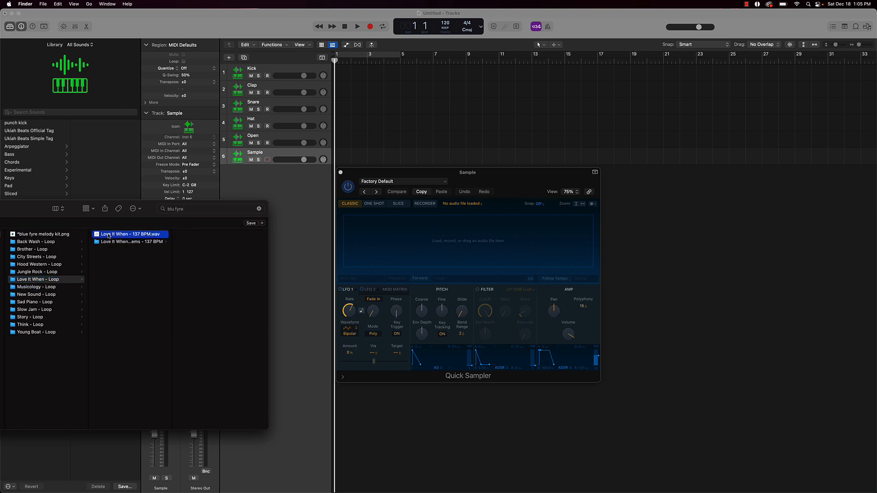
{"action": "left_click", "coordinate": [221, 285]}
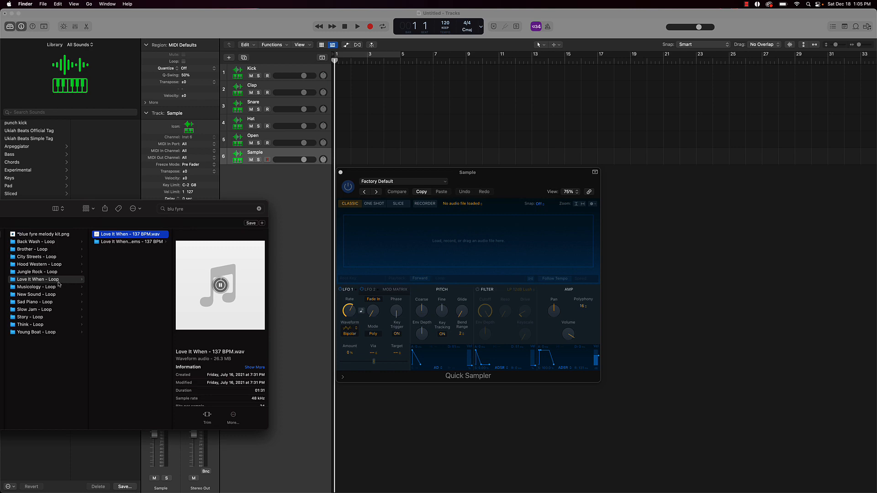
Step: Audition the Jungle Rock - 135 BPM.wav loop and select Hood Western - 144 BPM.wav in its folder
{"action": "left_click", "coordinate": [45, 272]}
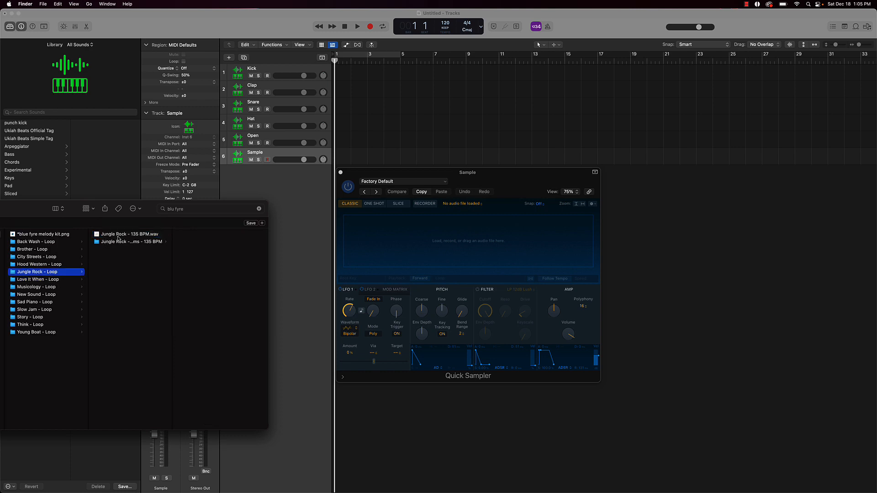
{"action": "left_click", "coordinate": [135, 235]}
{"action": "left_click", "coordinate": [221, 285]}
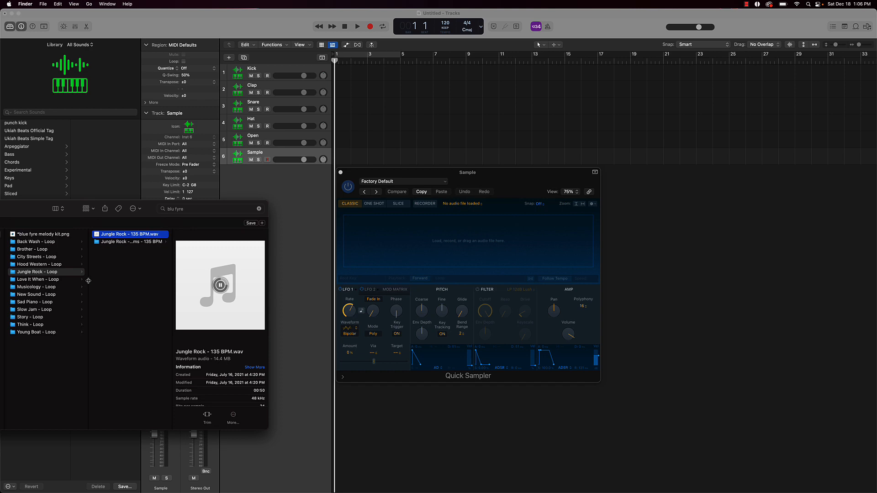
{"action": "left_click", "coordinate": [59, 265]}
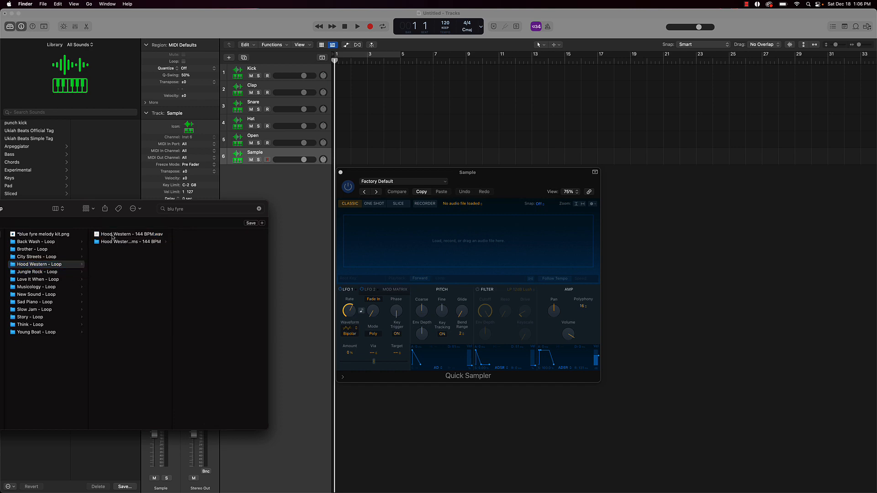
{"action": "left_click", "coordinate": [113, 236]}
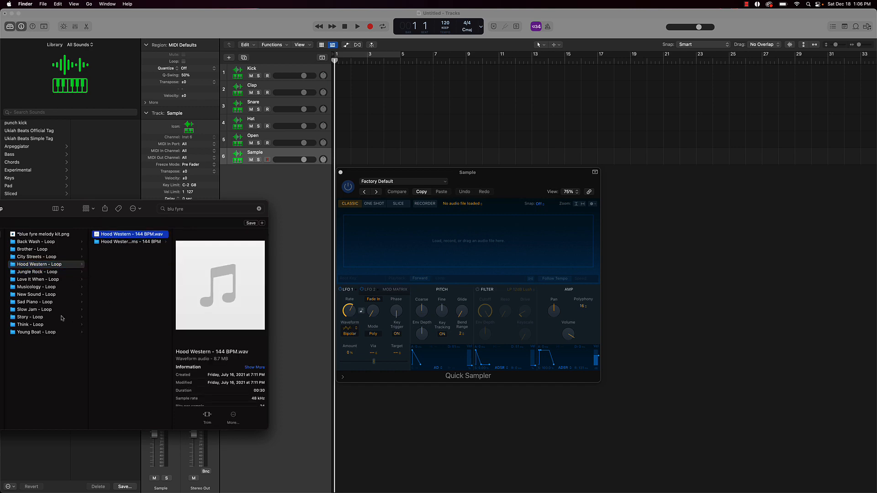
Step: Replay the Story - 84 BPM.wav loop for comparison and audition Hood Western - 144 BPM.wav
{"action": "left_click", "coordinate": [33, 316]}
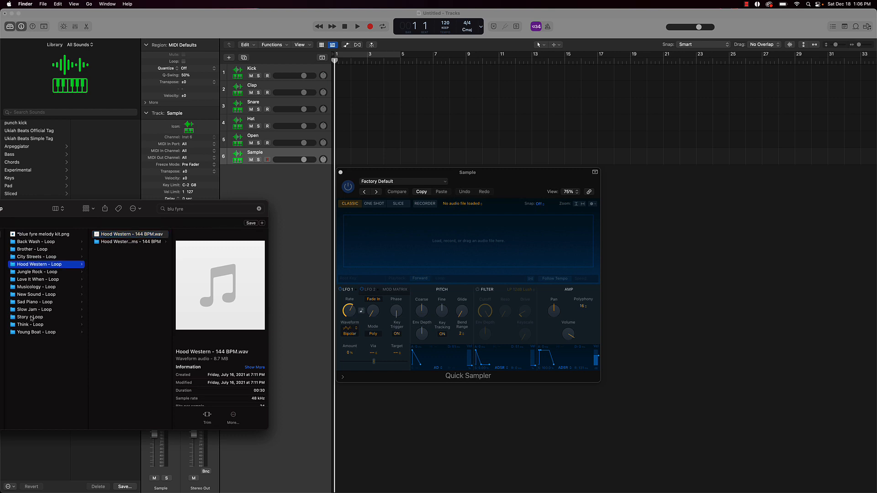
{"action": "left_click", "coordinate": [118, 235]}
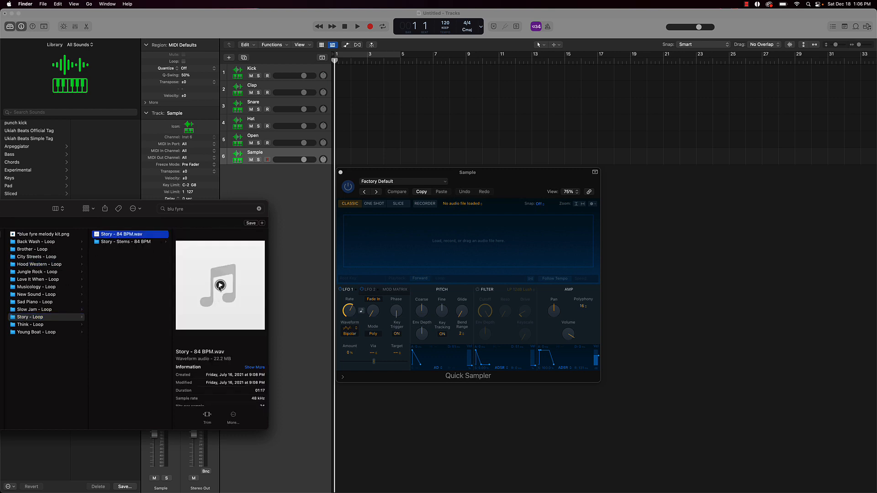
{"action": "left_click", "coordinate": [220, 285]}
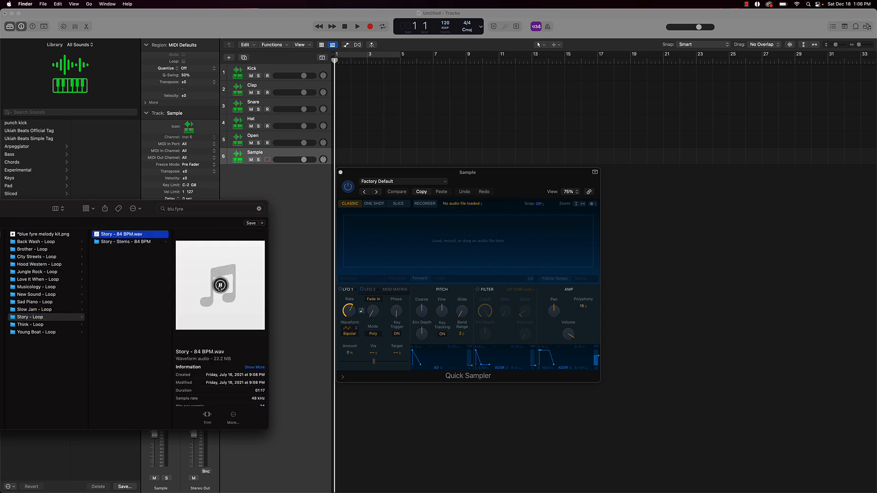
{"action": "left_click", "coordinate": [48, 309]}
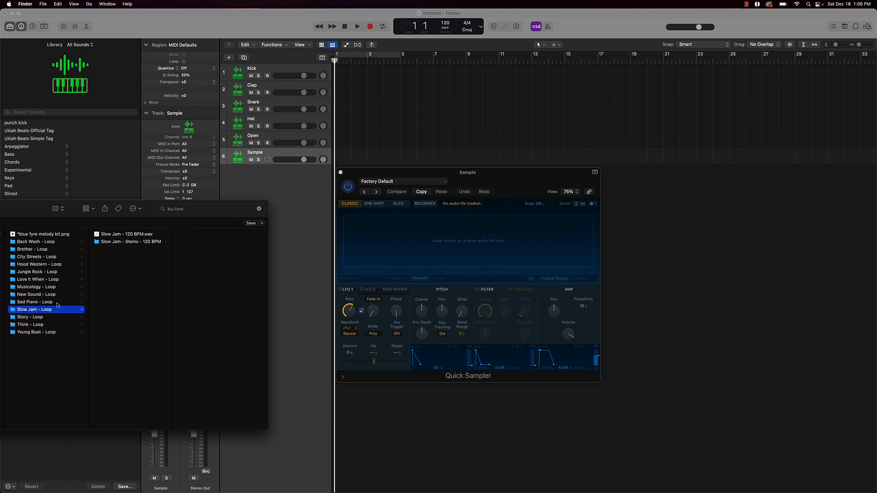
{"action": "left_click", "coordinate": [37, 264]}
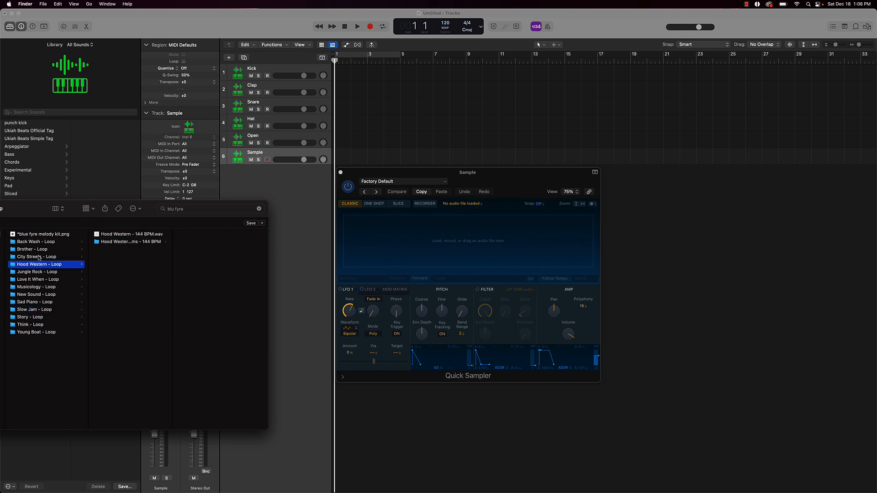
{"action": "left_click", "coordinate": [112, 235]}
{"action": "left_click", "coordinate": [220, 285]}
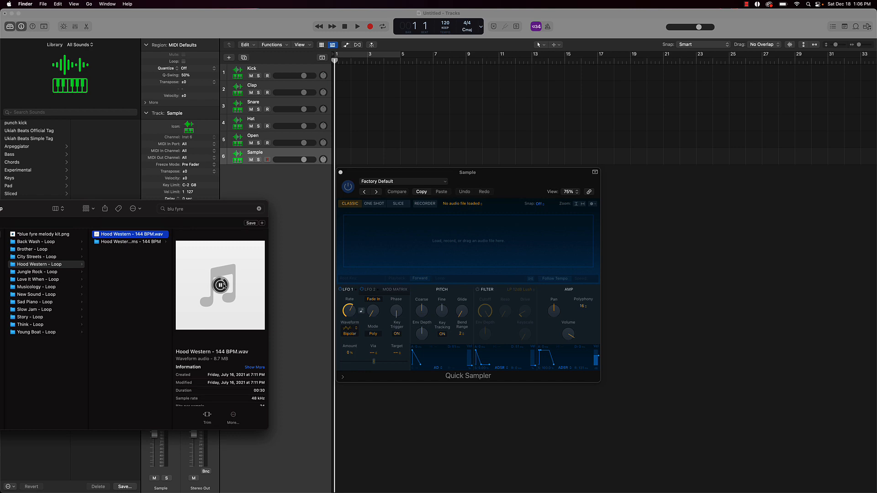
Step: Audition the City Streets - 148 BPM.wav and Brother - 140 BPM.wav loops from their folders
{"action": "left_click", "coordinate": [60, 257]}
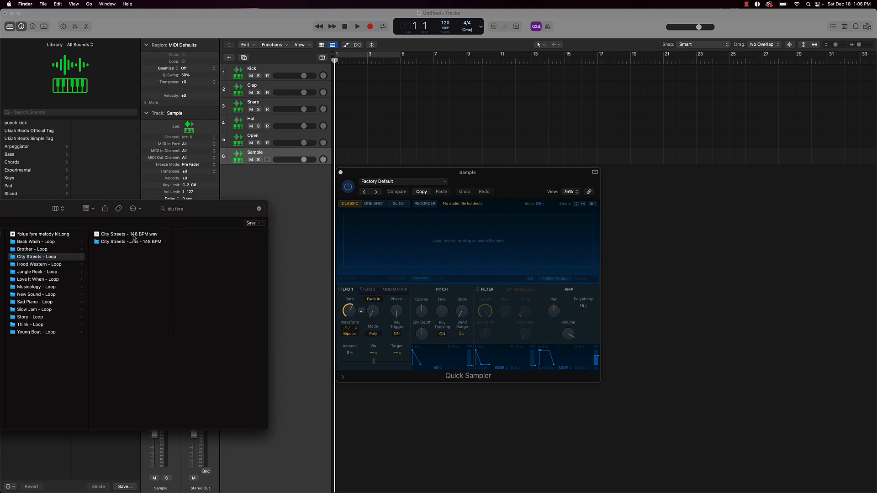
{"action": "left_click", "coordinate": [96, 234]}
{"action": "left_click", "coordinate": [219, 285]}
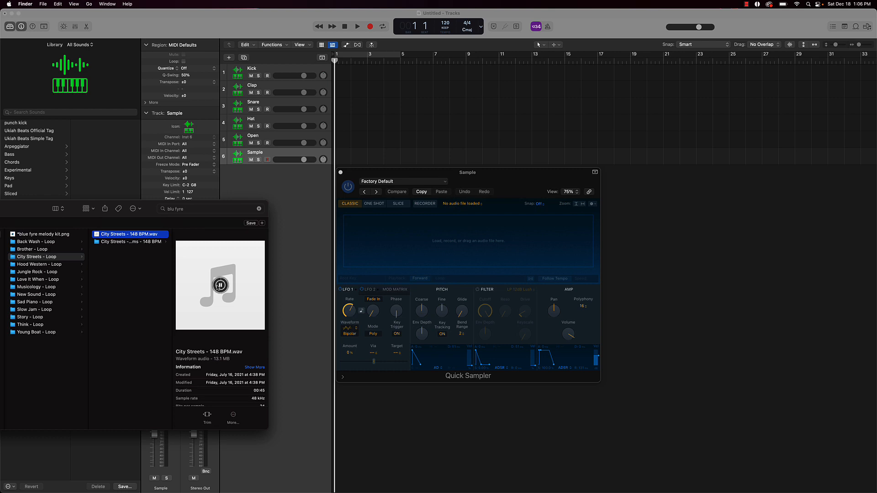
{"action": "left_click", "coordinate": [33, 249]}
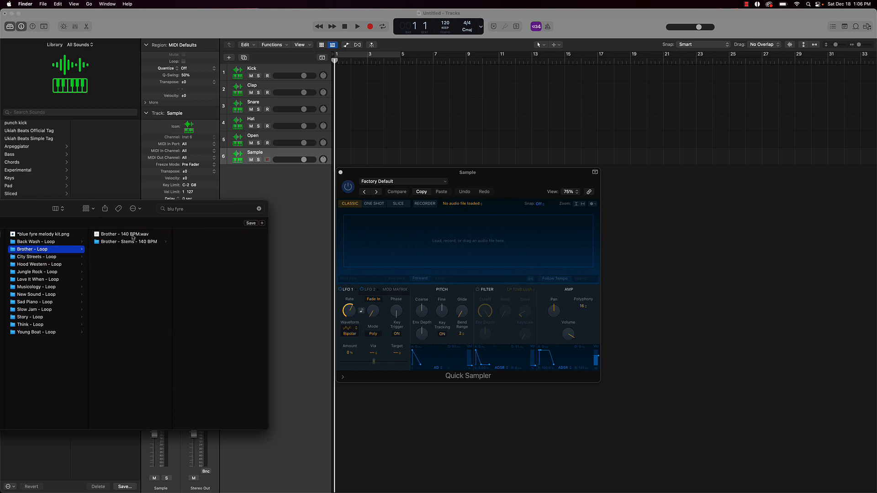
{"action": "left_click", "coordinate": [133, 236]}
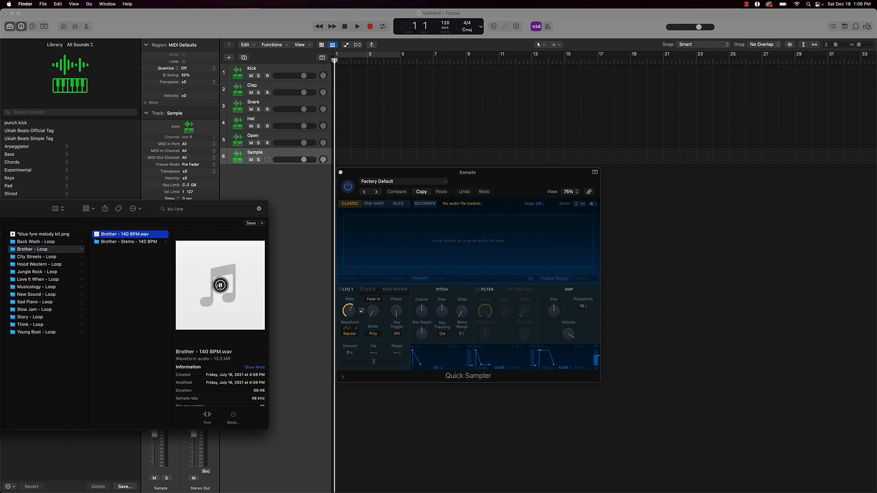
Step: Audition the Back Wash - 140 BPM.wav loop and load City Streets - 148 BPM.wav into the Sample track's Quick Sampler
{"action": "left_click", "coordinate": [55, 242]}
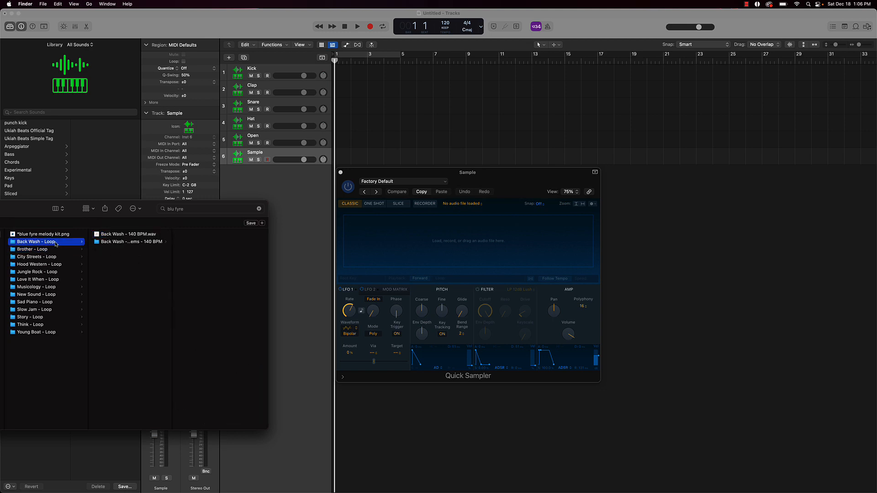
{"action": "left_click", "coordinate": [133, 236]}
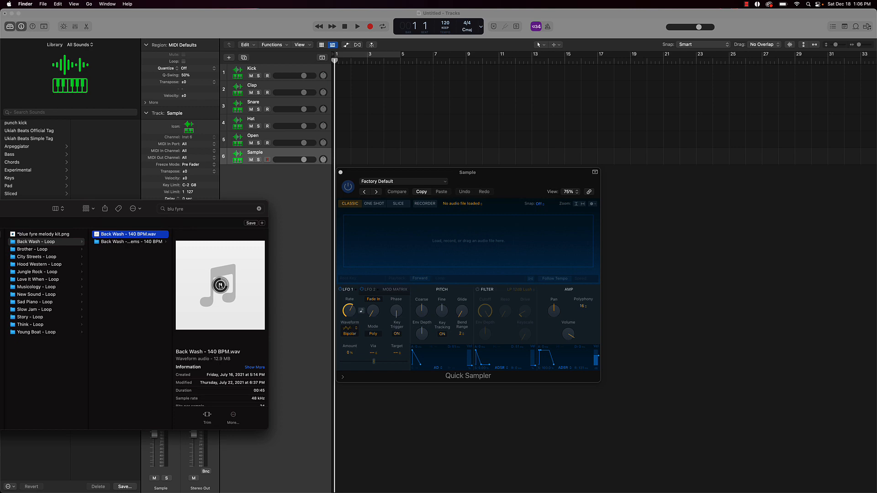
{"action": "left_click", "coordinate": [48, 257]}
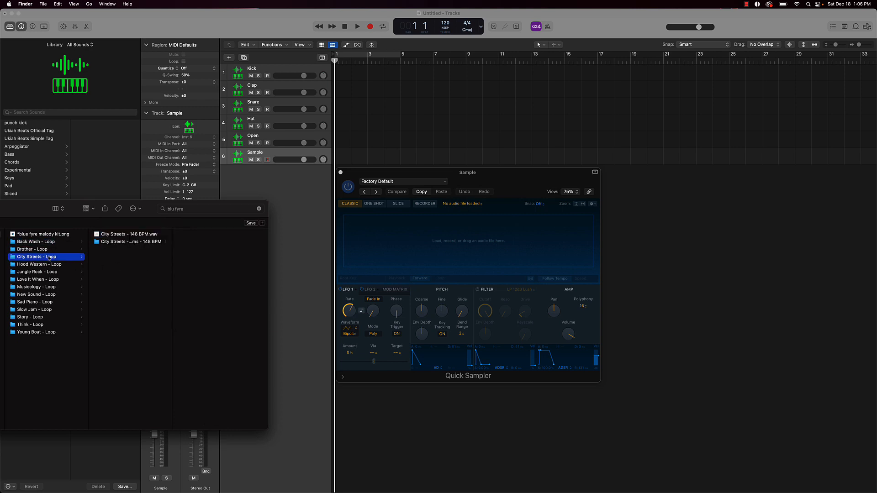
{"action": "left_click", "coordinate": [131, 237]}
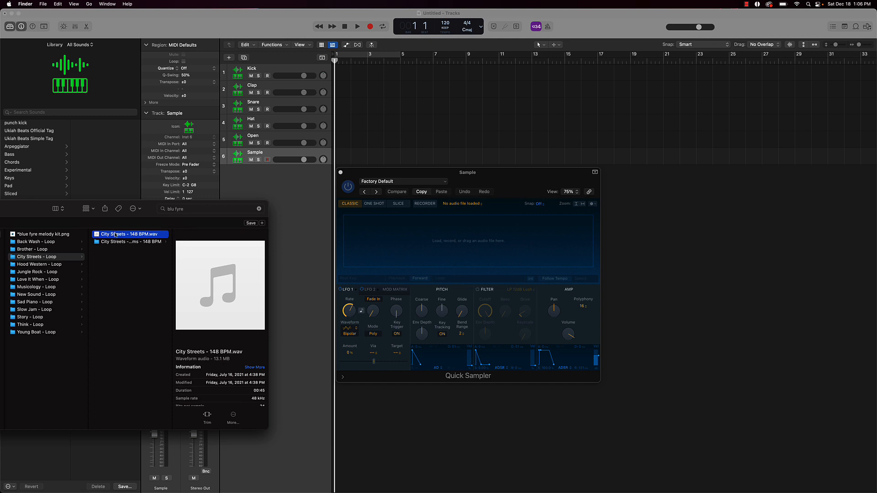
{"action": "left_click_drag", "start_coordinate": [116, 234], "coordinate": [405, 247]}
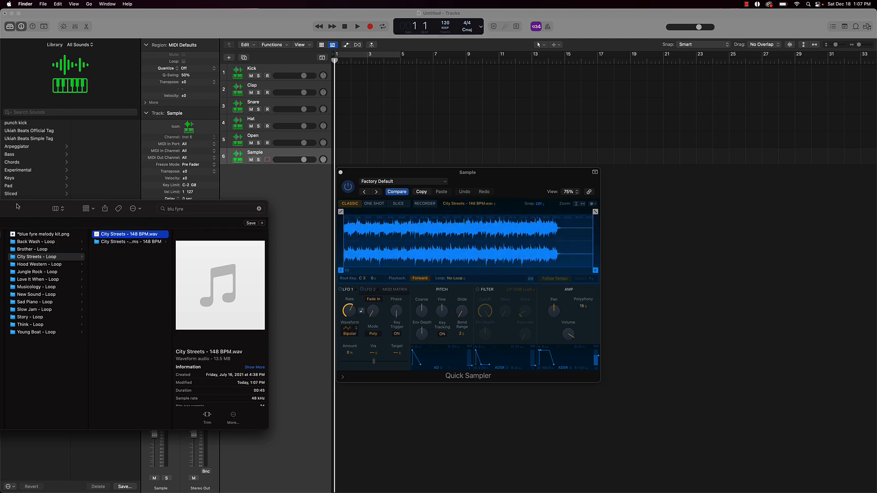
{"action": "left_click", "coordinate": [265, 197]}
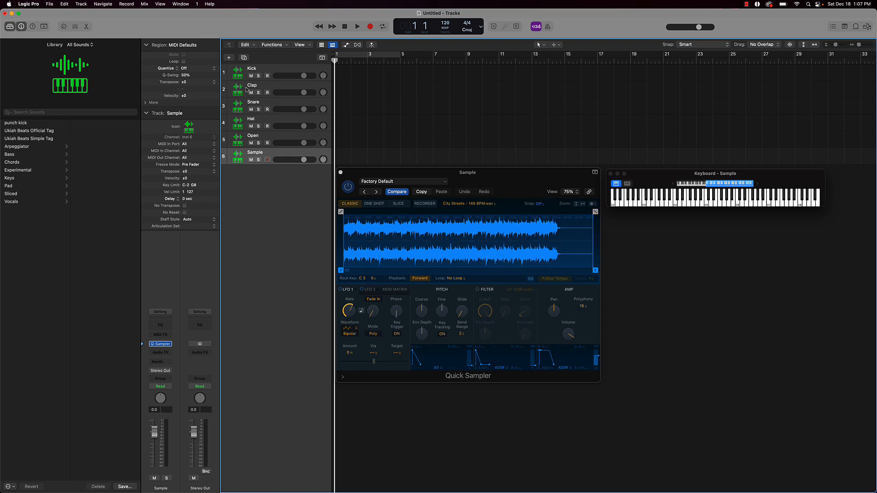
{"action": "left_click", "coordinate": [229, 57]}
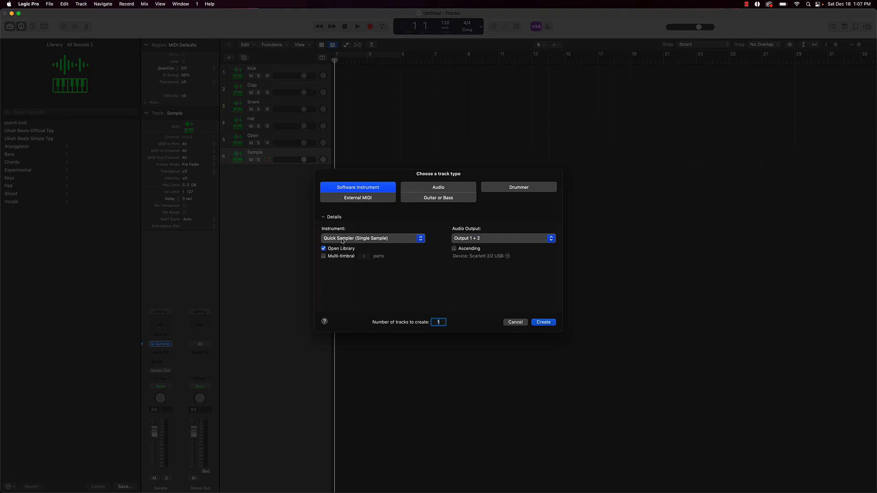
{"action": "left_click", "coordinate": [342, 241]}
{"action": "mouse_move", "coordinate": [361, 346]}
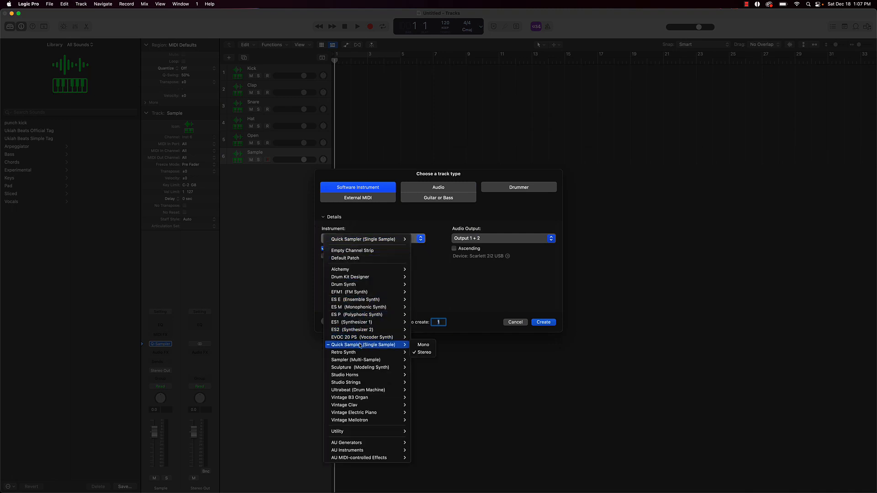
{"action": "left_click", "coordinate": [424, 352]}
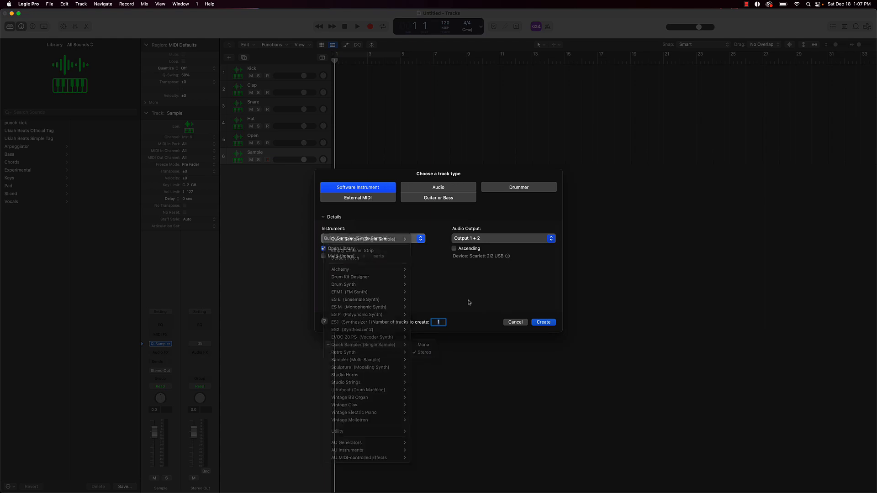
{"action": "left_click", "coordinate": [544, 322]}
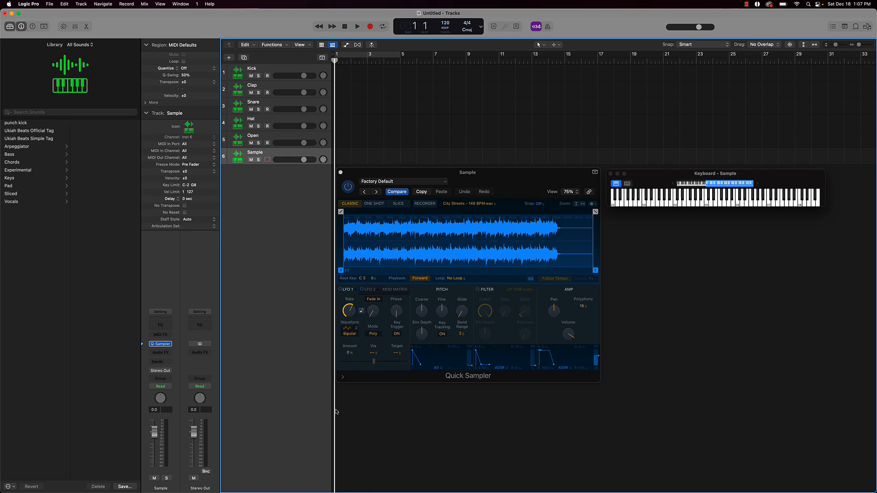
Step: Enlarge the Quick Sampler window to 108% and look at the loaded loop in Recorder and Slice modes
{"action": "left_click_drag", "start_coordinate": [340, 379], "coordinate": [222, 406]}
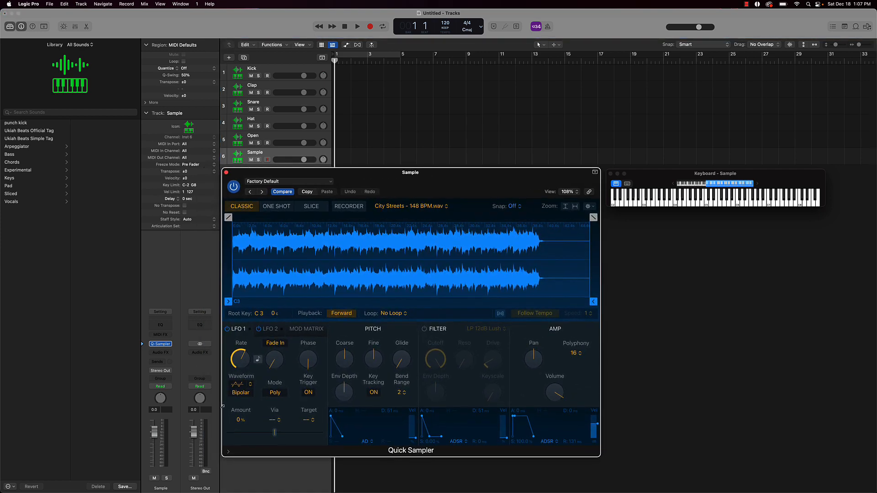
{"action": "left_click", "coordinate": [346, 207]}
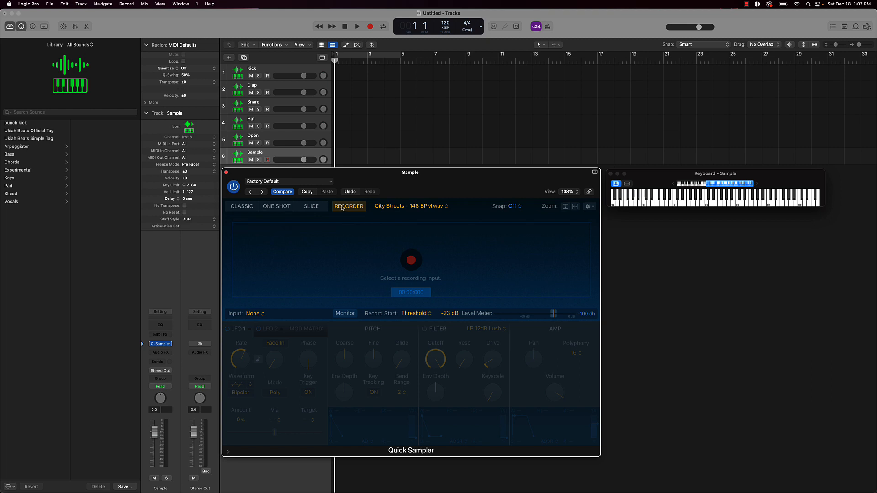
{"action": "left_click", "coordinate": [314, 207]}
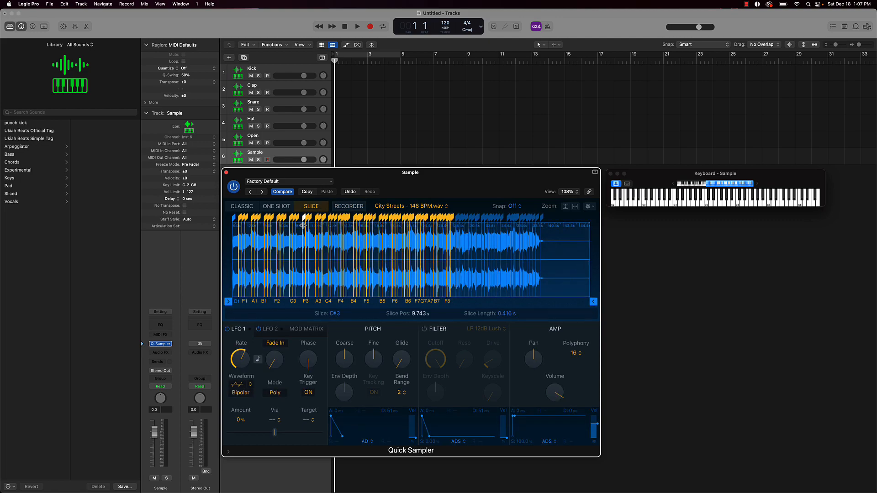
{"action": "left_click", "coordinate": [420, 268]}
{"action": "scroll", "coordinate": [419, 267], "scroll_direction": "up", "scroll_amount": 5}
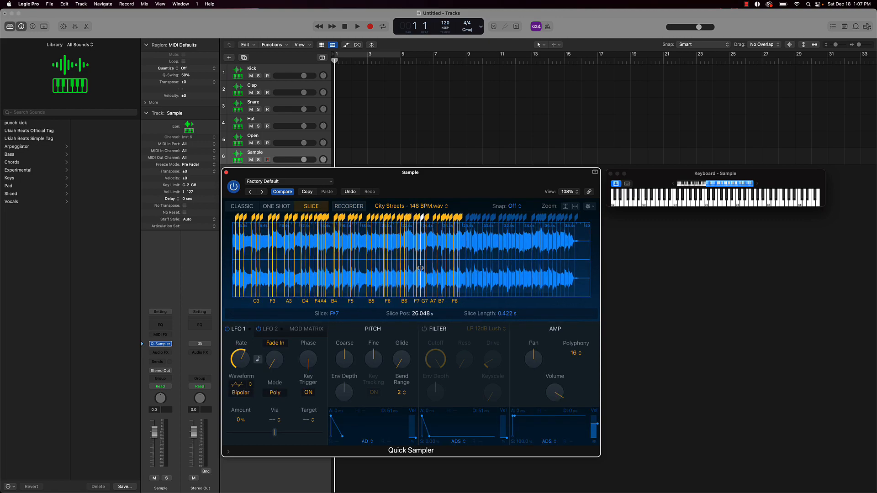
{"action": "scroll", "coordinate": [419, 268], "scroll_direction": "left", "scroll_amount": 5}
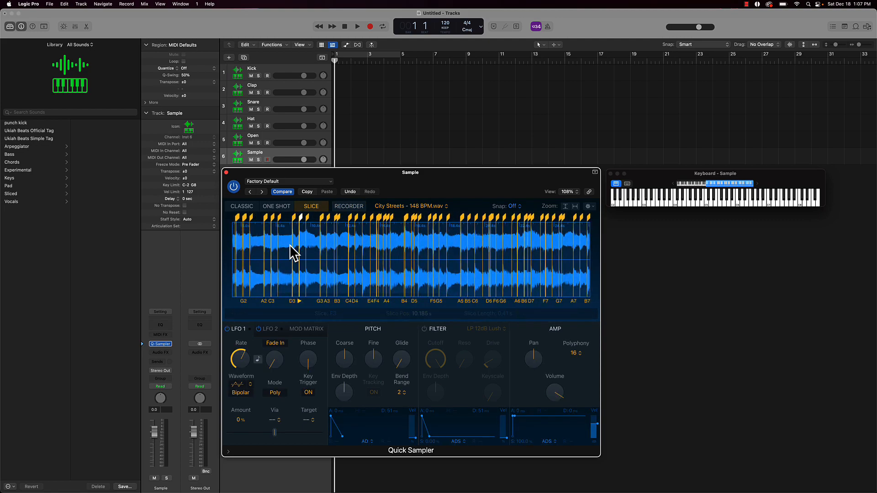
{"action": "left_click", "coordinate": [304, 247]}
{"action": "scroll", "coordinate": [304, 247], "scroll_direction": "left", "scroll_amount": 5}
Step: Try slicing the City Streets loop by Beat Divisions and by Equal Divisions
{"action": "left_click", "coordinate": [272, 313]}
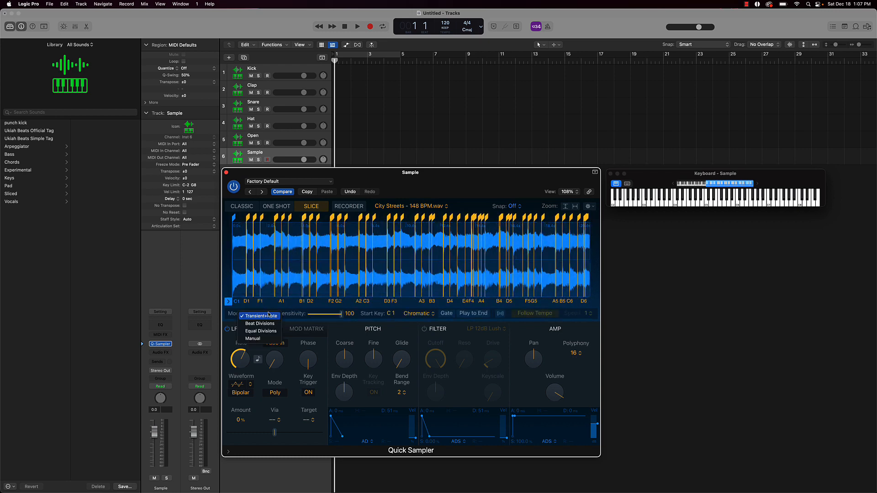
{"action": "left_click", "coordinate": [263, 323]}
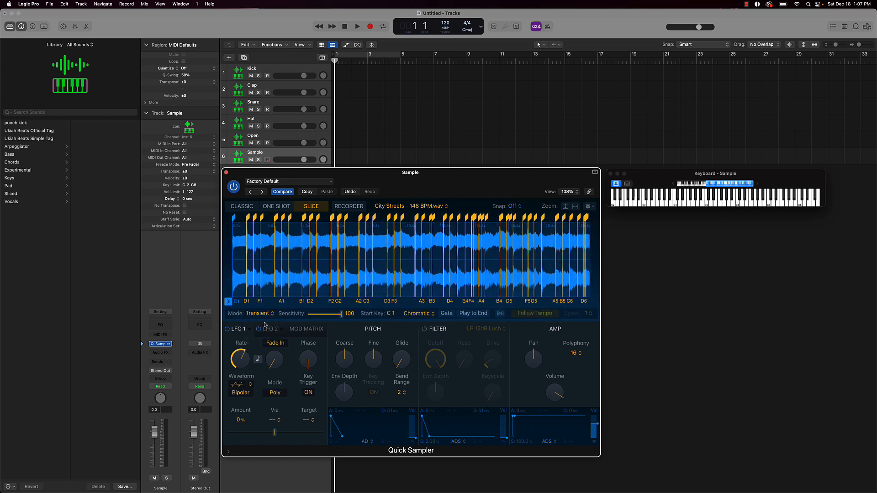
{"action": "left_click", "coordinate": [267, 314]}
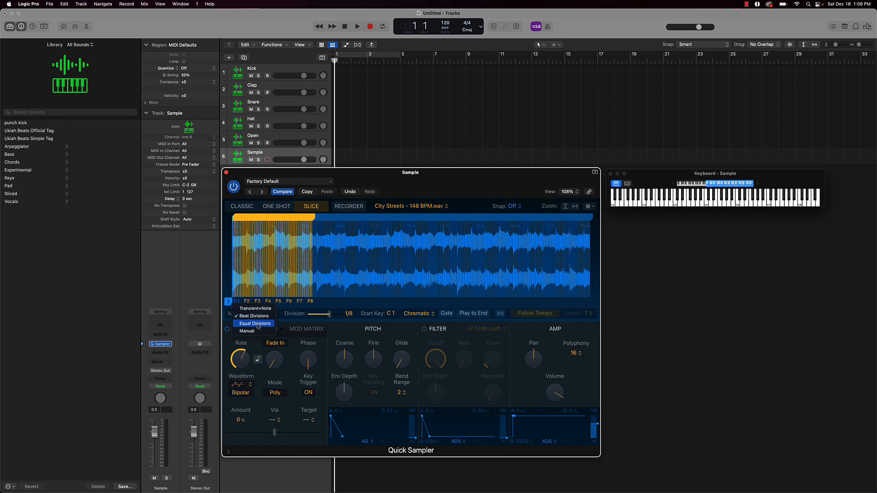
{"action": "left_click", "coordinate": [257, 324]}
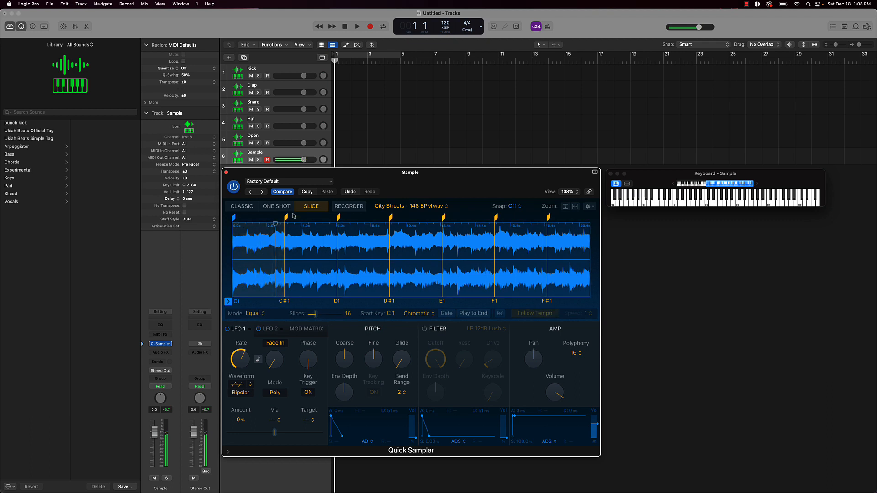
Step: Put Quick Sampler in Classic mode with Follow Tempo enabled and set the project tempo to 140
{"action": "left_click", "coordinate": [276, 206]}
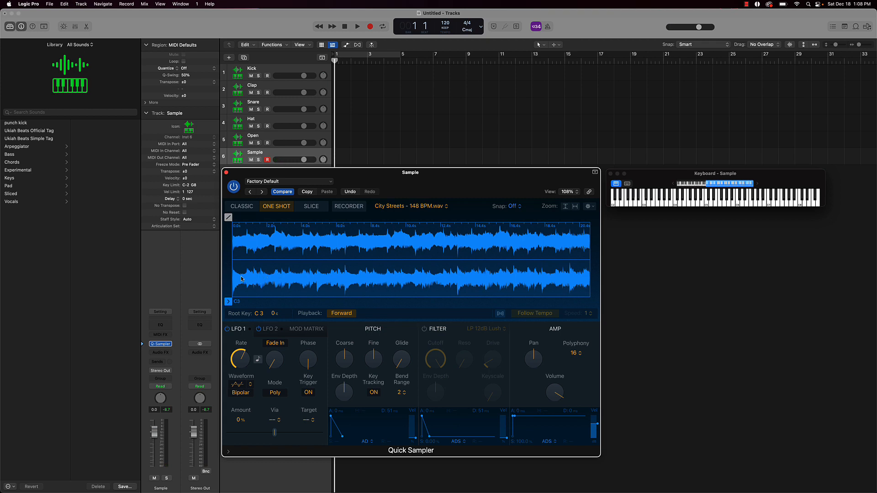
{"action": "left_click", "coordinate": [251, 208]}
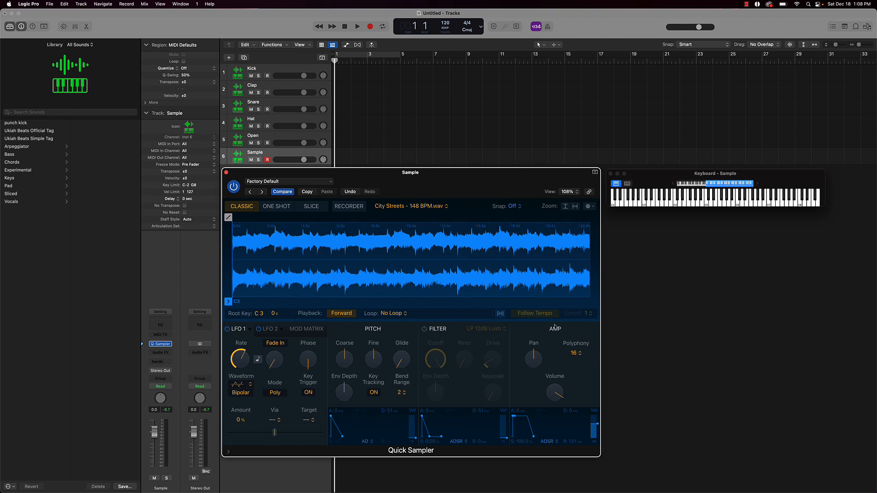
{"action": "left_click", "coordinate": [517, 316]}
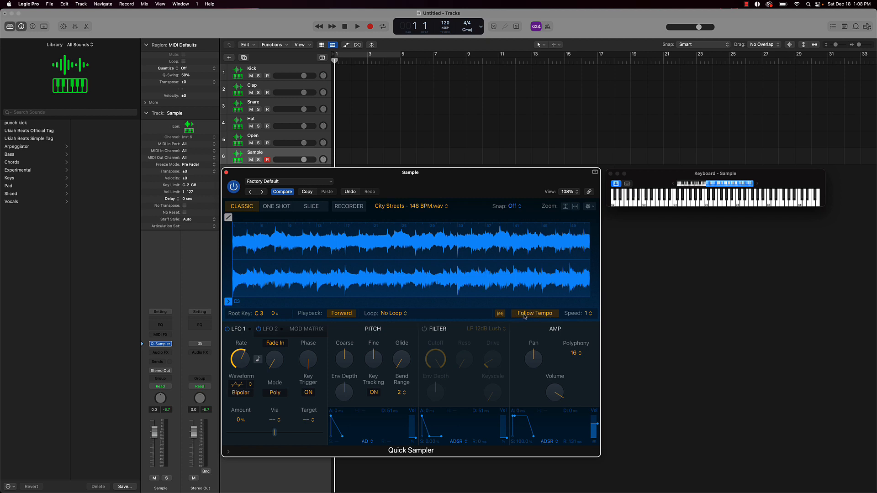
{"action": "mouse_move", "coordinate": [445, 23]}
{"action": "left_mouse_down"}
{"action": "mouse_move", "coordinate": [446, 3]}
{"action": "mouse_move", "coordinate": [448, 25]}
{"action": "left_mouse_up"}
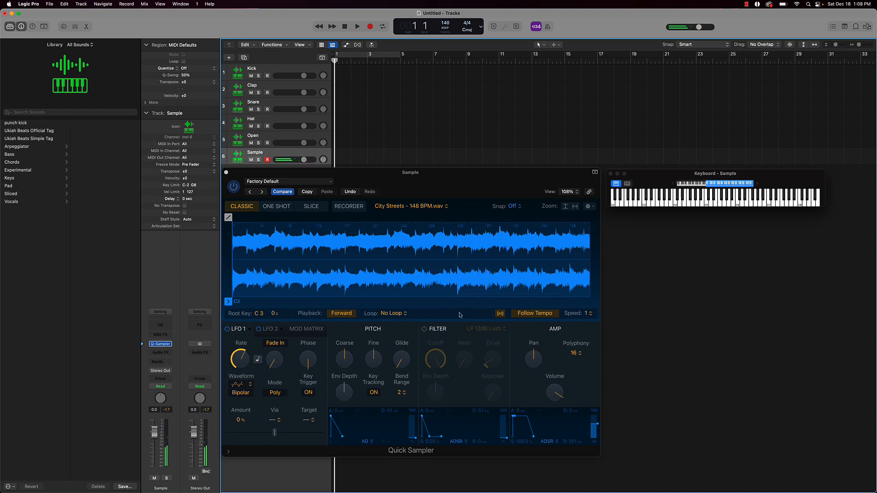
Step: Set the sample's playback to Reverse and trim its end marker to the end of the audio, at 97 2 20
{"action": "left_click", "coordinate": [340, 313]}
{"action": "left_click", "coordinate": [341, 314]}
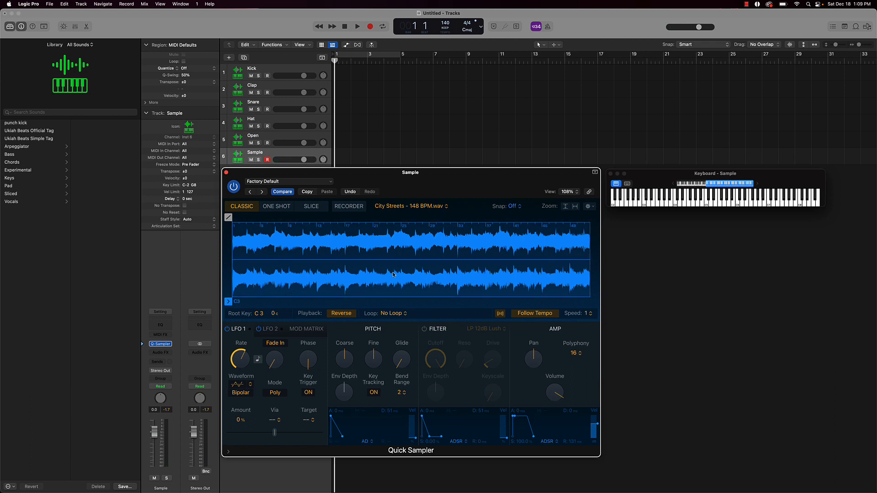
{"action": "scroll", "coordinate": [506, 272], "scroll_direction": "right", "scroll_amount": 10}
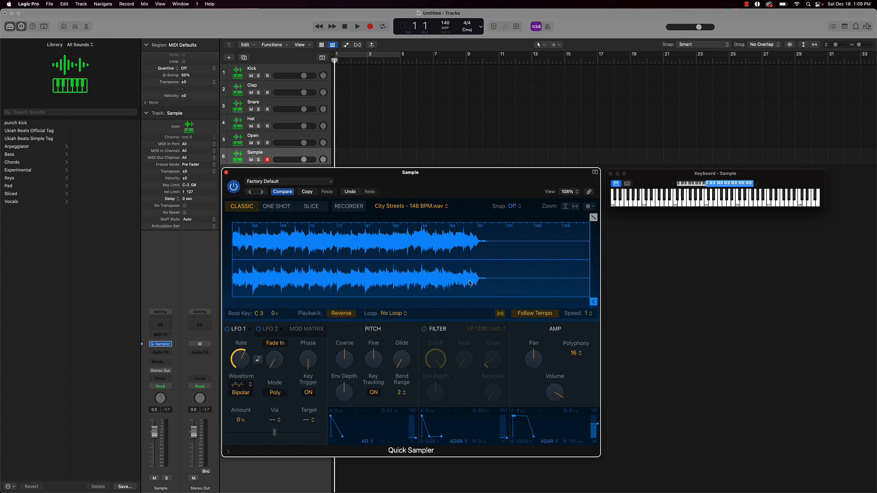
{"action": "mouse_move", "coordinate": [593, 301]}
{"action": "left_mouse_down"}
{"action": "mouse_move", "coordinate": [482, 302]}
{"action": "mouse_move", "coordinate": [479, 311]}
{"action": "left_mouse_up"}
Step: Shorten the sample's fade-out to a length of 0 0 207 and close Quick Sampler
{"action": "left_click_drag", "start_coordinate": [481, 218], "coordinate": [474, 217]}
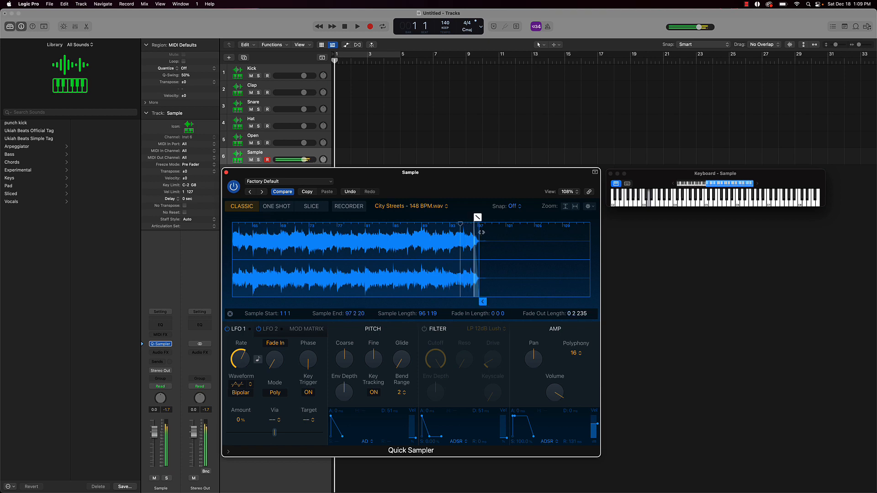
{"action": "left_click_drag", "start_coordinate": [478, 218], "coordinate": [480, 217]}
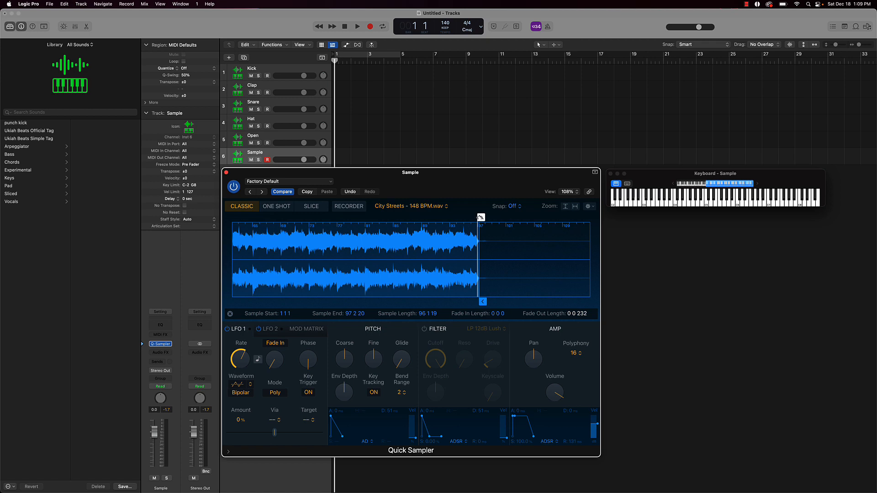
{"action": "left_click_drag", "start_coordinate": [479, 217], "coordinate": [478, 218]}
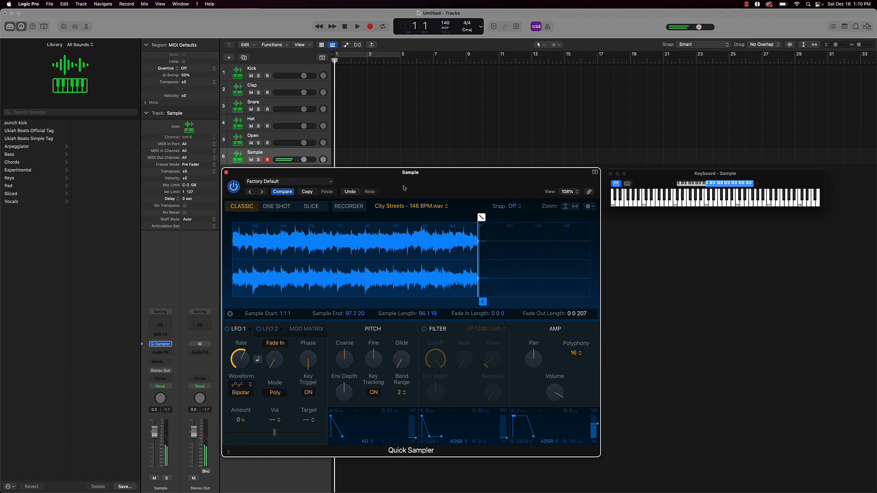
{"action": "left_click", "coordinate": [226, 172]}
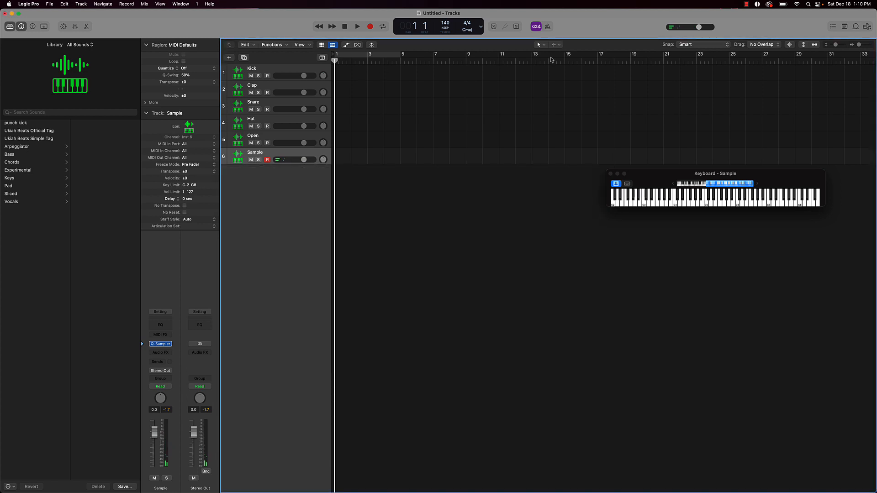
Step: Enable cycling over bars 1 to 5 with the metronome on and record a held sample note on the Sample track
{"action": "left_click", "coordinate": [354, 57]}
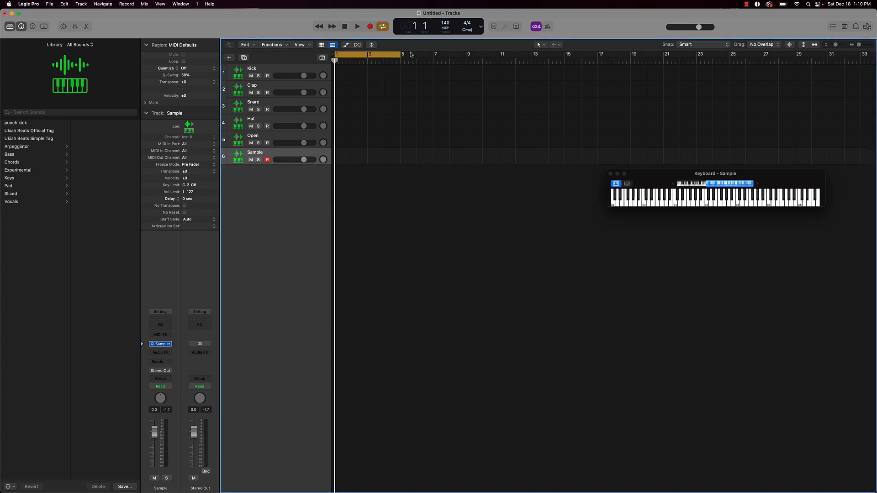
{"action": "left_click", "coordinate": [548, 27]}
{"action": "key", "text": "r"}
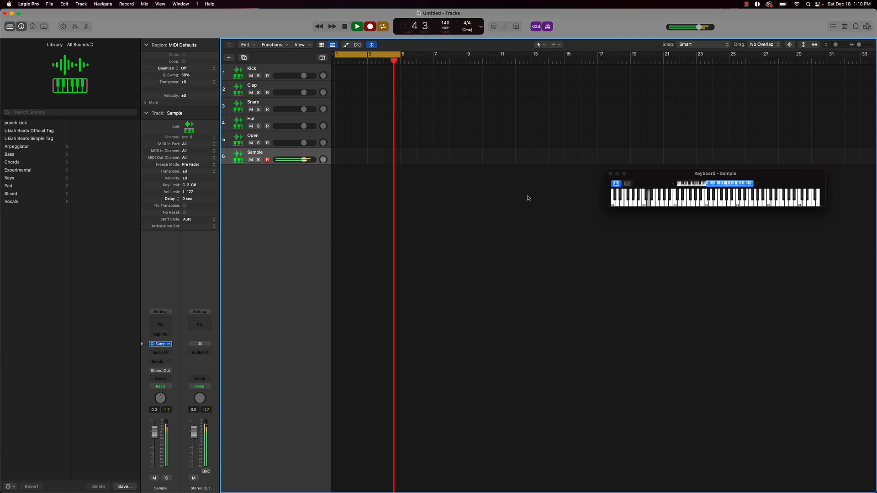
{"action": "key", "text": "space"}
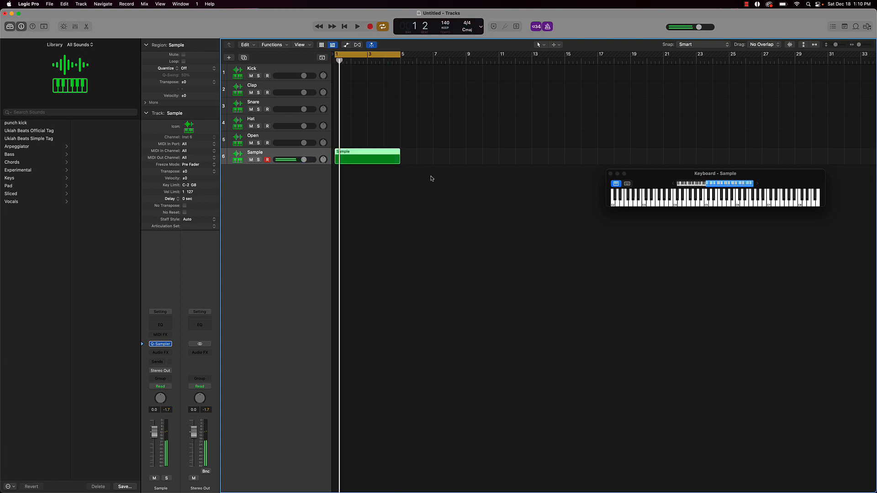
Step: Open the Sample region in the Piano Roll and quantize its note to 1/16 Swing A
{"action": "double_click", "coordinate": [385, 161]}
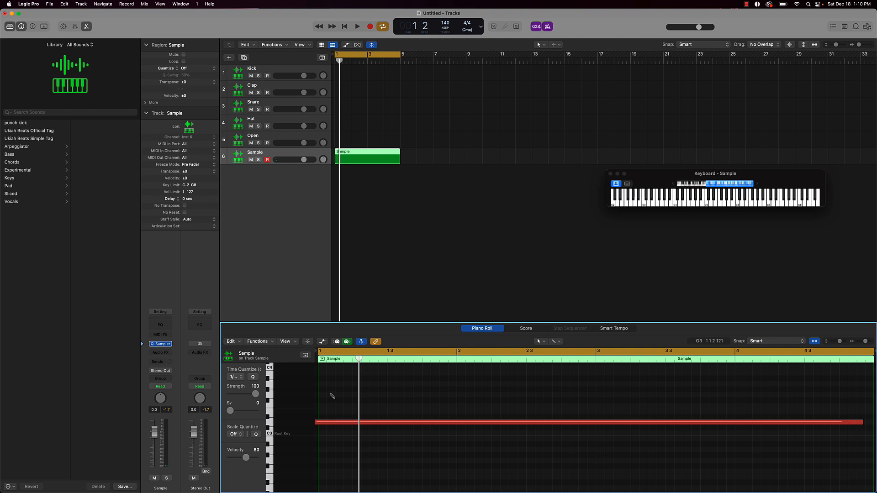
{"action": "key", "text": "super+a"}
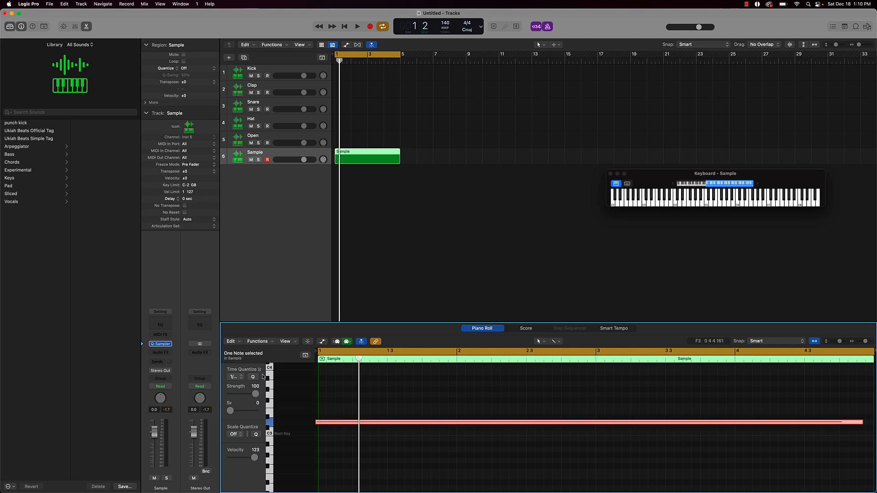
{"action": "left_click_drag", "start_coordinate": [266, 372], "coordinate": [312, 374]}
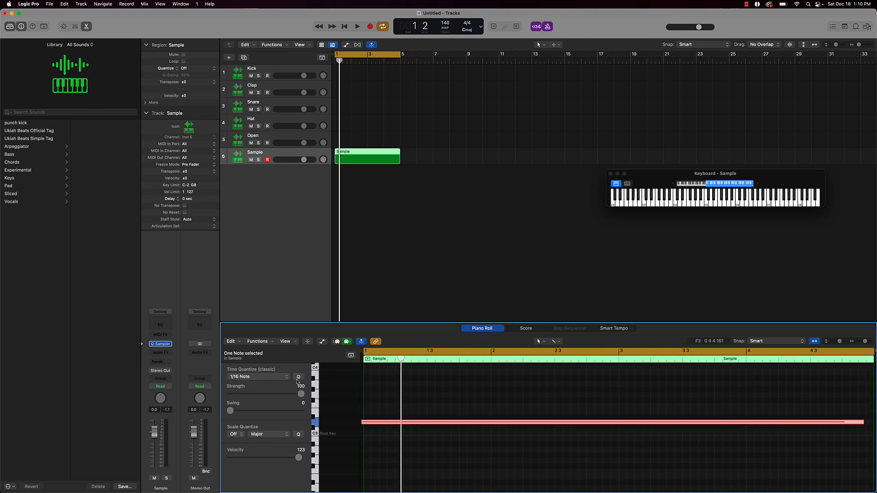
{"action": "left_click", "coordinate": [280, 377]}
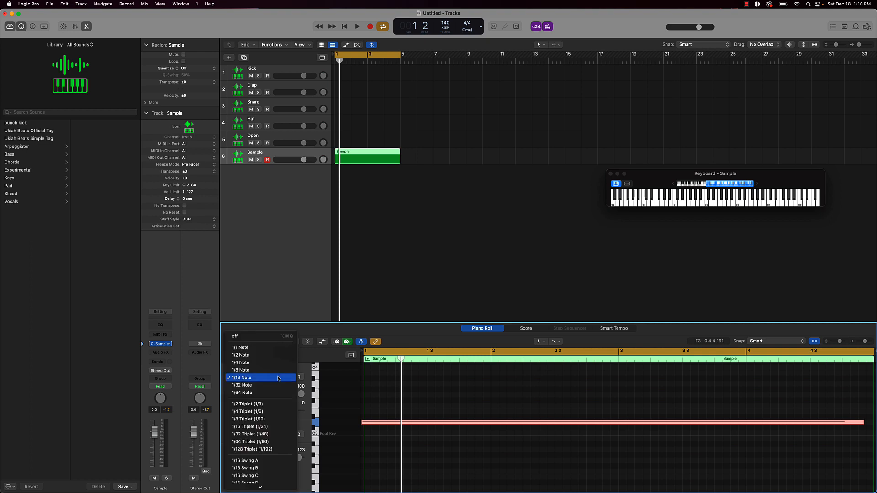
{"action": "left_click", "coordinate": [255, 460]}
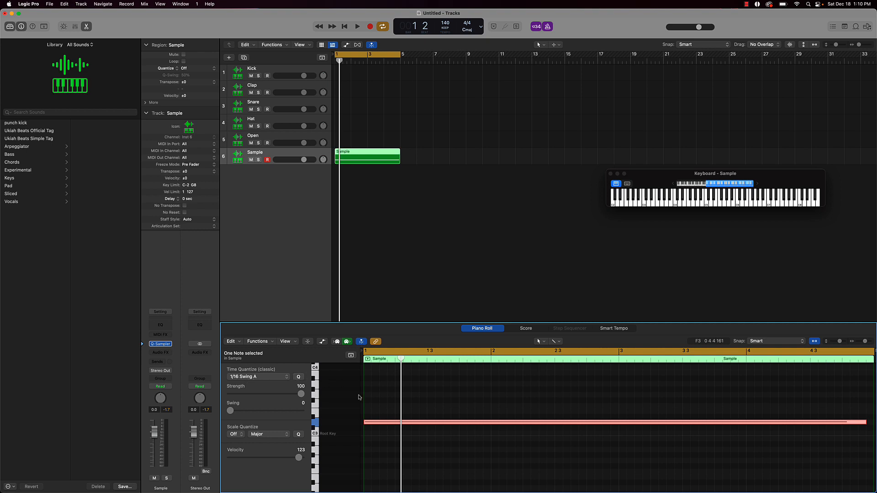
{"action": "left_click", "coordinate": [431, 198]}
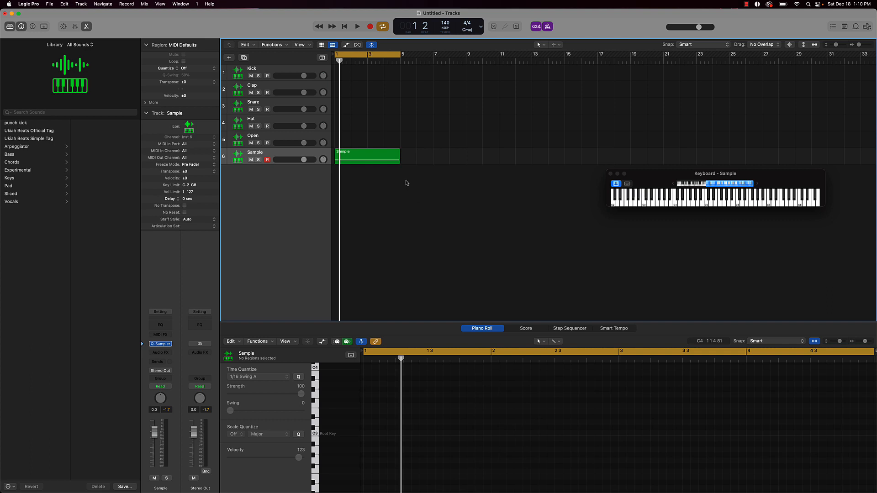
Step: Turn off the metronome and play back the quantized Sample region
{"action": "left_click", "coordinate": [546, 28]}
{"action": "key", "text": "space"}
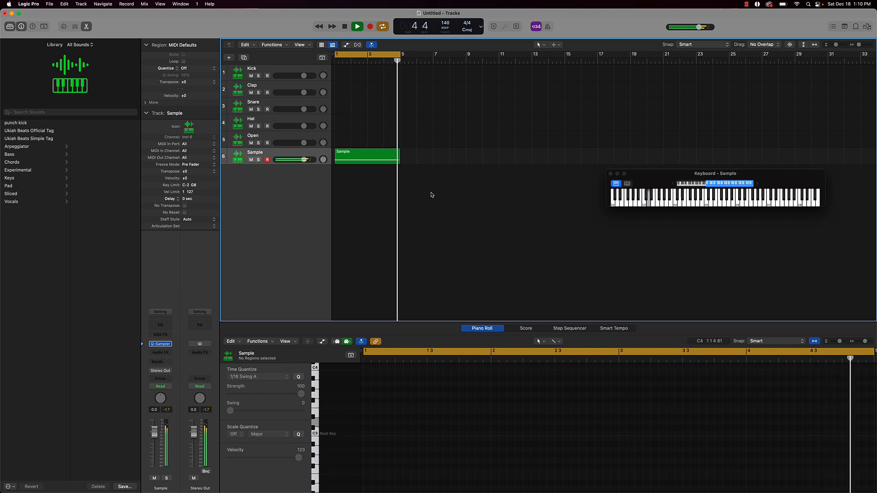
{"action": "key", "text": "space"}
Step: Extend the Sample note to the region's end with Trim Note End to Following Notes (Force Legato) and play the loop back
{"action": "left_click", "coordinate": [377, 159]}
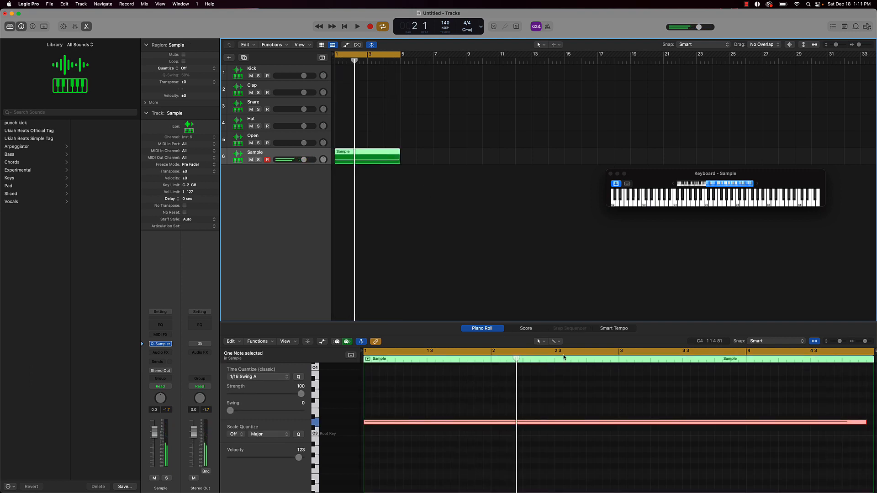
{"action": "scroll", "coordinate": [655, 406], "scroll_direction": "right", "scroll_amount": 3}
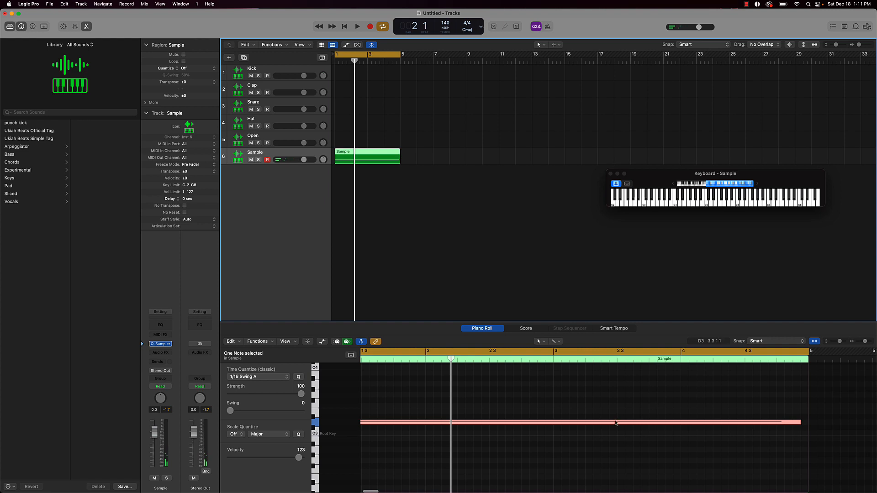
{"action": "right_click", "coordinate": [615, 423]}
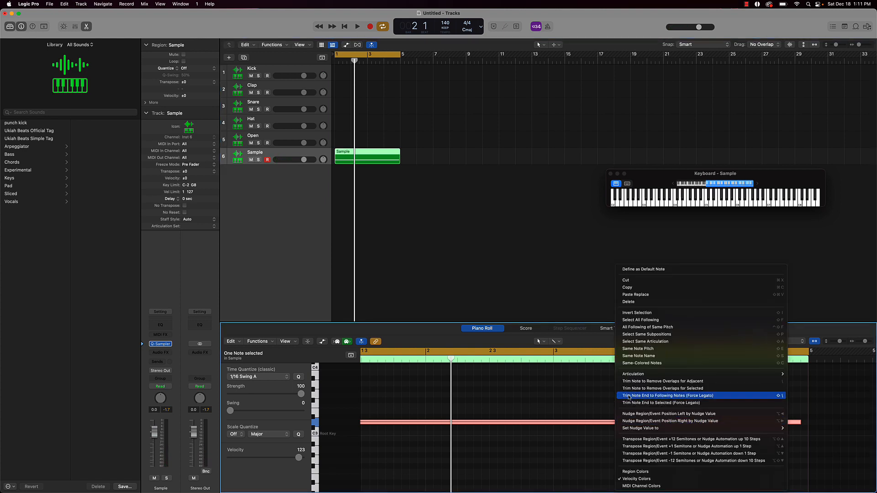
{"action": "left_click", "coordinate": [635, 397]}
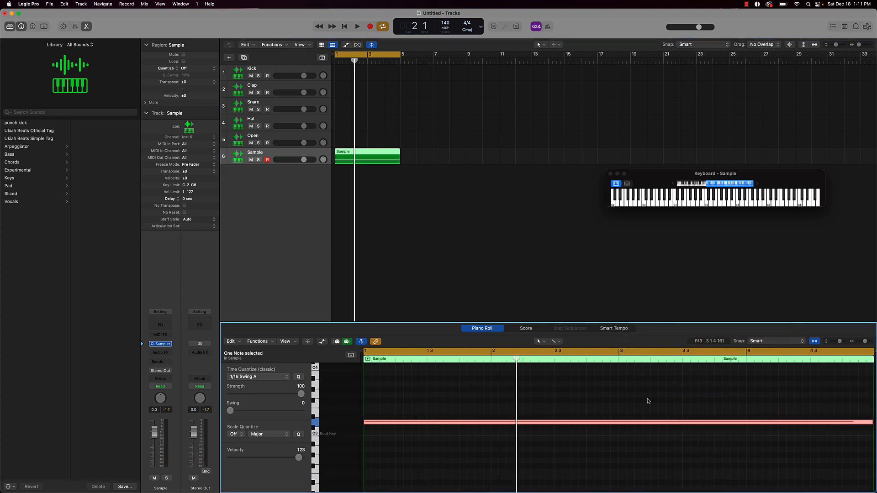
{"action": "scroll", "coordinate": [644, 400], "scroll_direction": "right", "scroll_amount": 3}
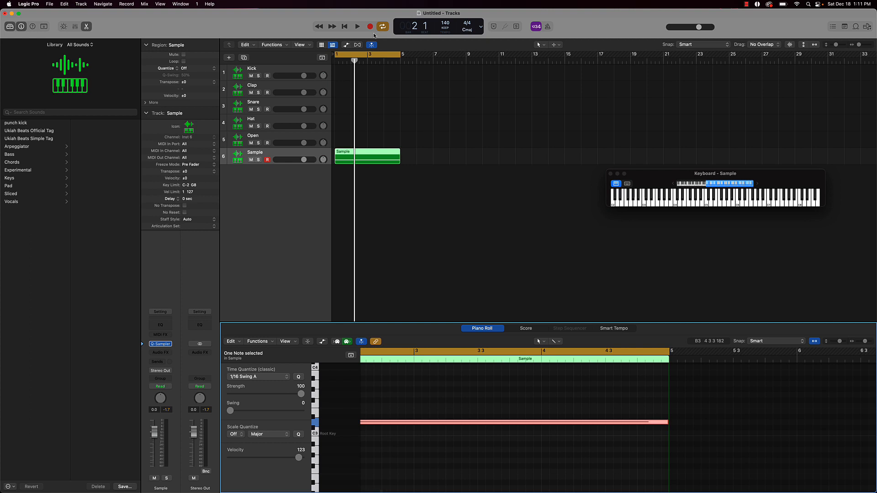
{"action": "left_click", "coordinate": [402, 59]}
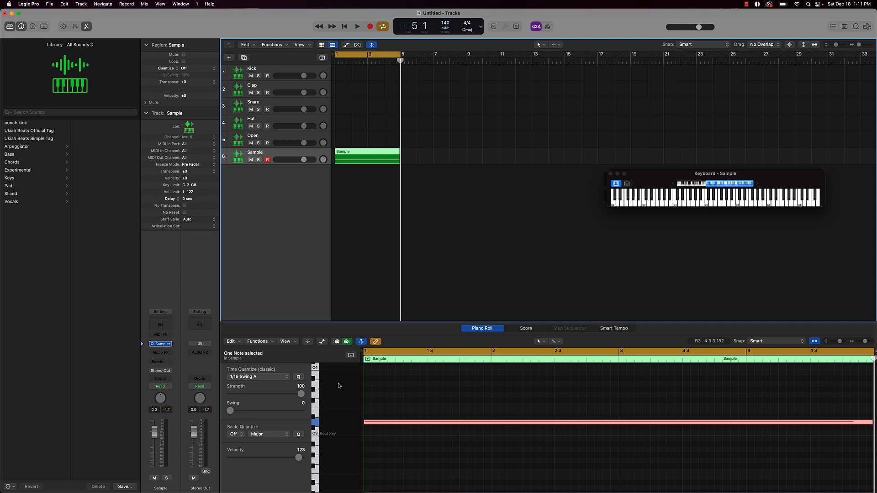
{"action": "left_click", "coordinate": [414, 395]}
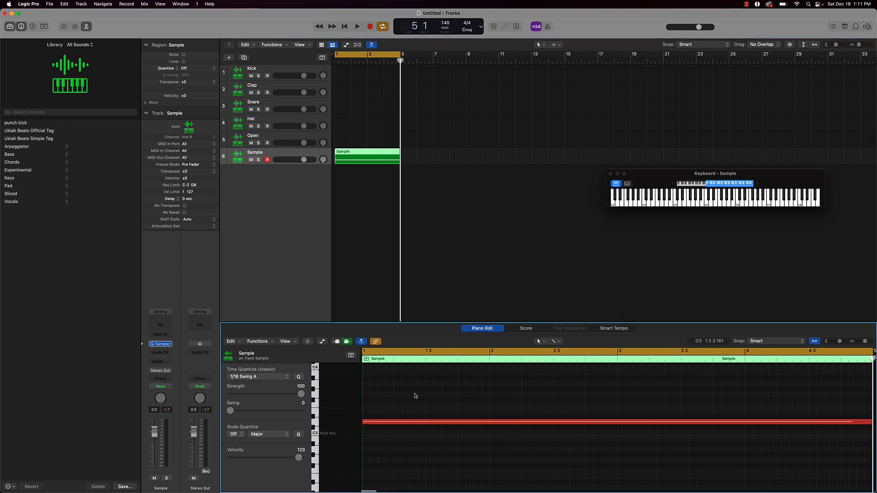
{"action": "key", "text": "space"}
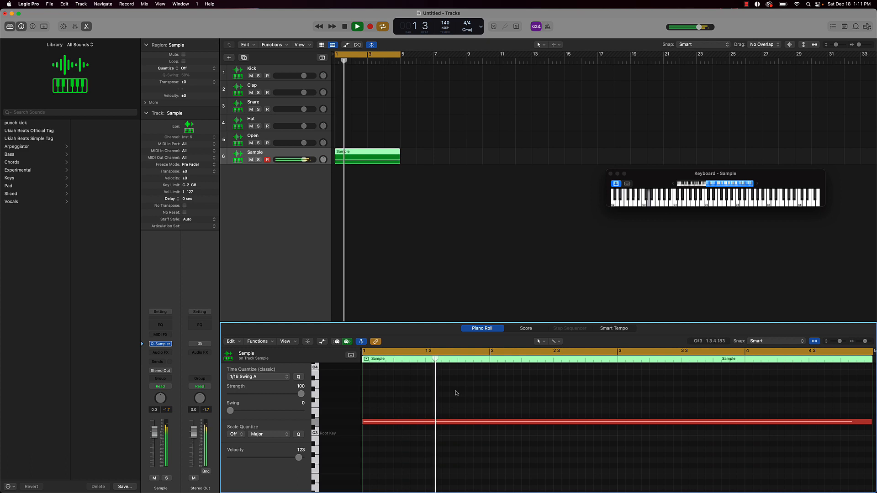
{"action": "key", "text": "space"}
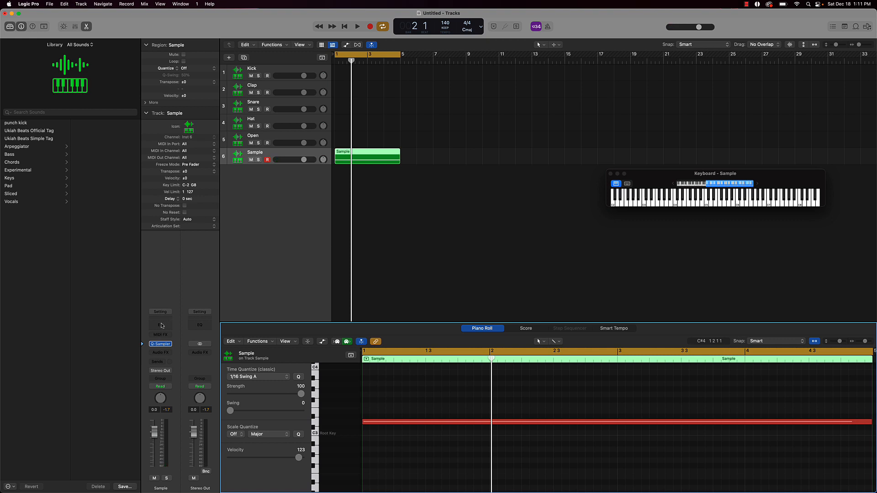
Step: Add a Channel EQ to the Sample track and set its high cut to about 12.3 kHz with a 48 dB/Oct slope during playback
{"action": "left_click", "coordinate": [160, 325]}
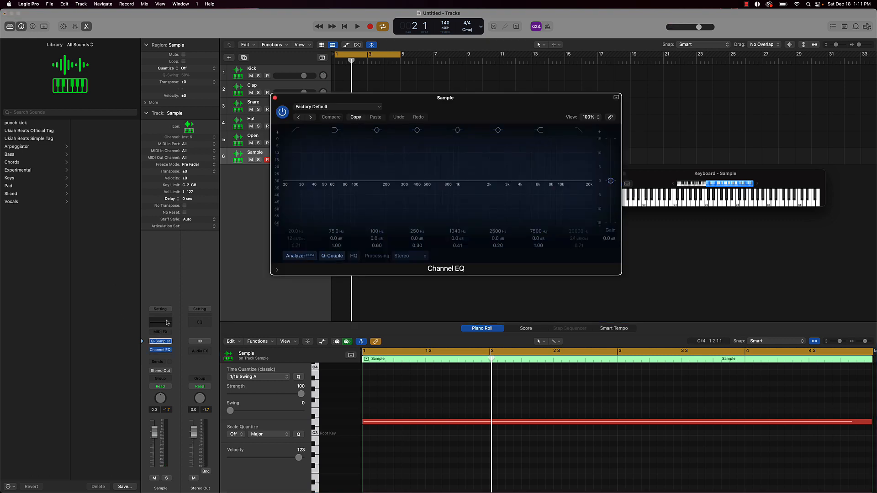
{"action": "left_click", "coordinate": [582, 132]}
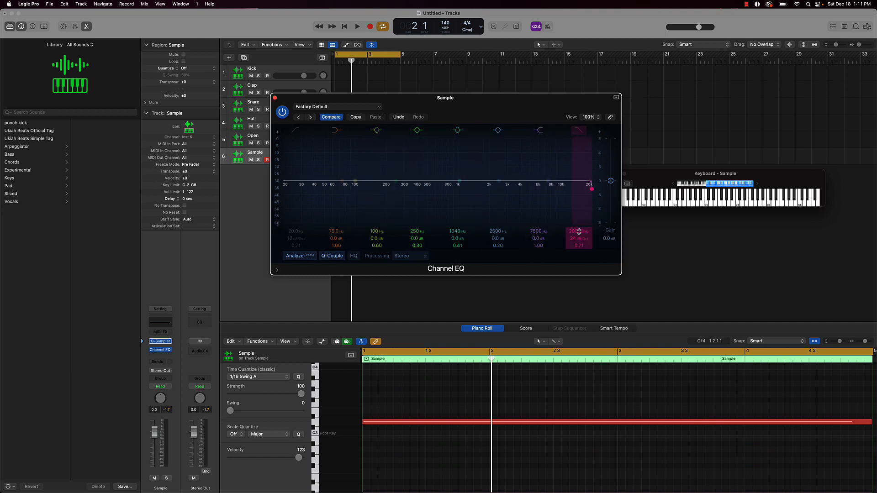
{"action": "left_click_drag", "start_coordinate": [578, 232], "coordinate": [579, 256]}
{"action": "key", "text": "space"}
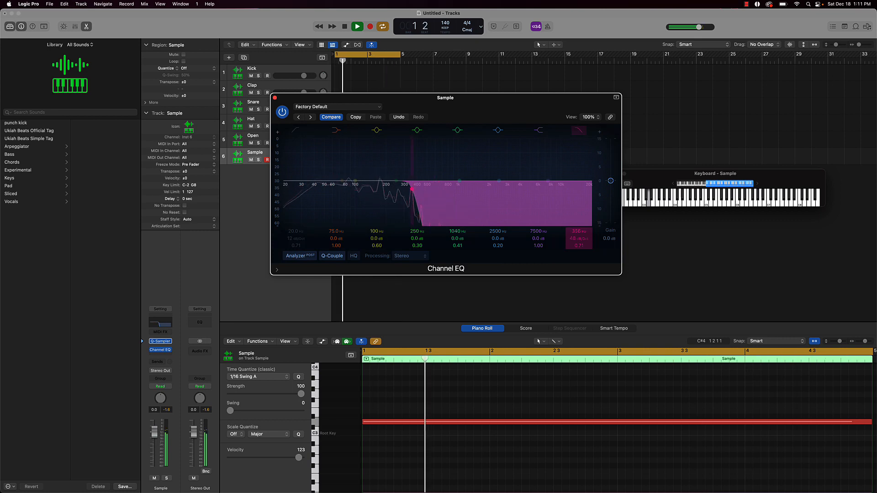
{"action": "left_click_drag", "start_coordinate": [579, 231], "coordinate": [579, 234]}
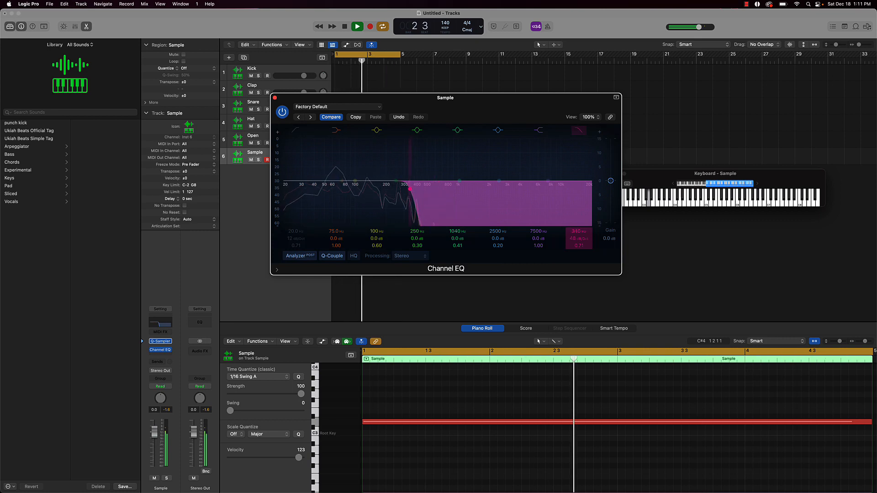
{"action": "mouse_move", "coordinate": [579, 232]}
{"action": "left_mouse_down"}
{"action": "mouse_move", "coordinate": [579, 220]}
{"action": "mouse_move", "coordinate": [580, 230]}
{"action": "left_mouse_up"}
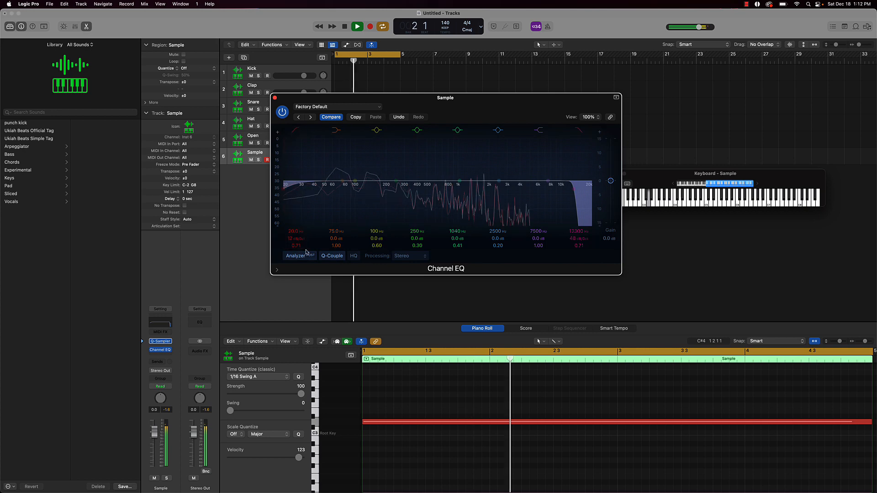
Step: Raise the Channel EQ's low cut with a 48 dB/Oct slope, close the EQ and stop playback
{"action": "left_click_drag", "start_coordinate": [301, 240], "coordinate": [299, 221]}
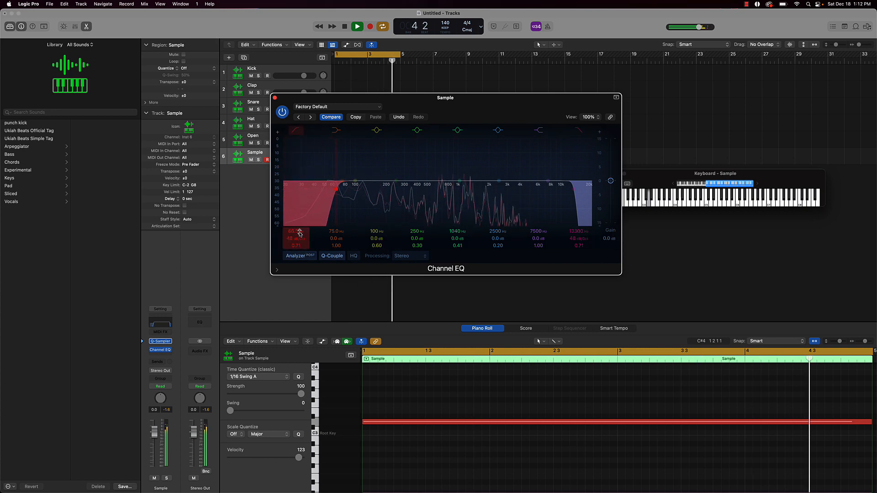
{"action": "key", "text": "cmd+w"}
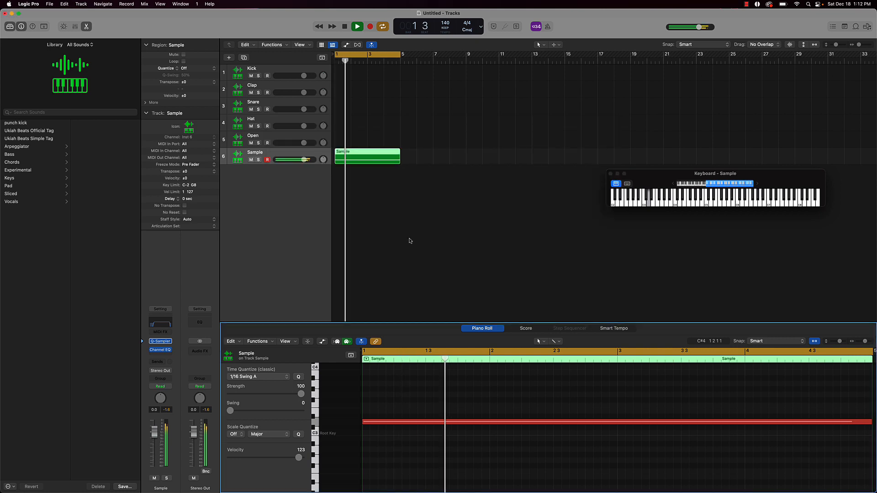
{"action": "left_click", "coordinate": [410, 240]}
{"action": "key", "text": "space"}
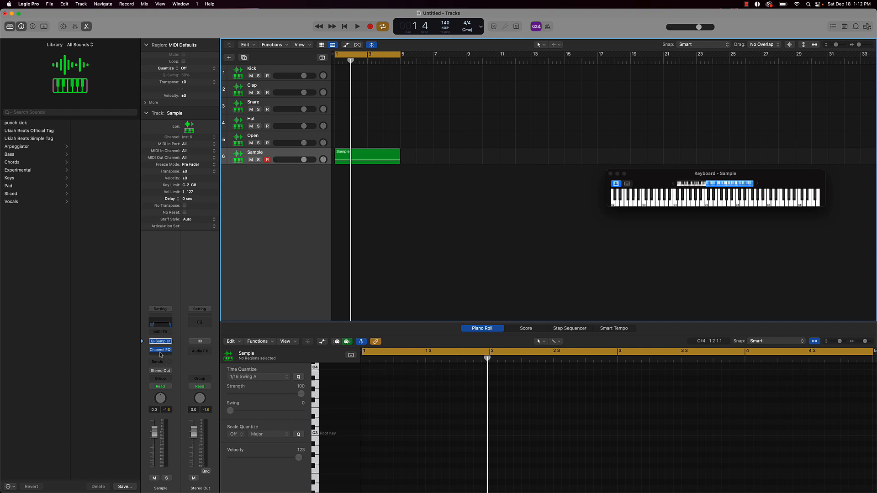
Step: Insert a stereo ValhallaRoom after the EQ with mix 16.5%, predelay 6.8 ms, decay 2.43 s, high cut 8440 Hz and depth 50.7%, and audition it
{"action": "left_click", "coordinate": [160, 358]}
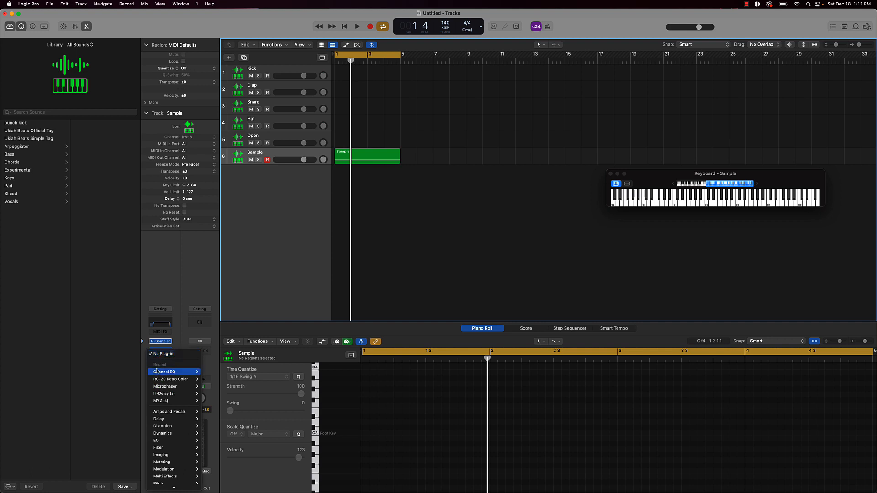
{"action": "mouse_move", "coordinate": [169, 490]}
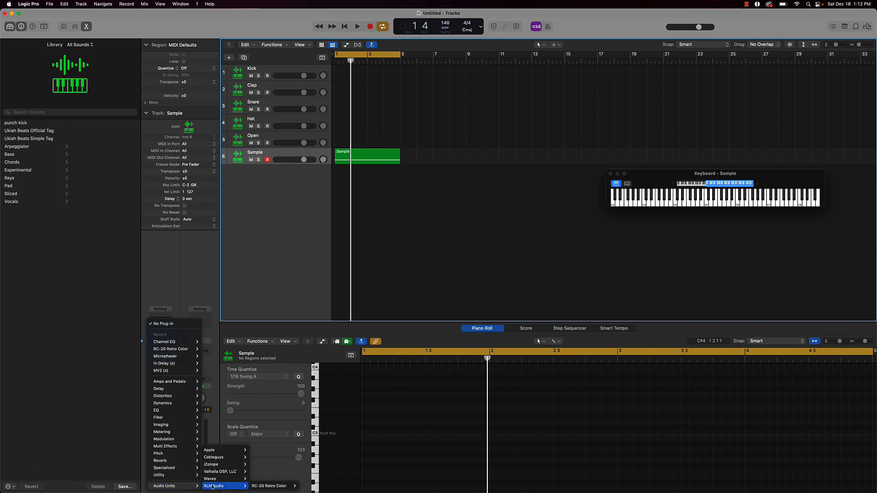
{"action": "mouse_move", "coordinate": [224, 473]}
{"action": "mouse_move", "coordinate": [258, 474]}
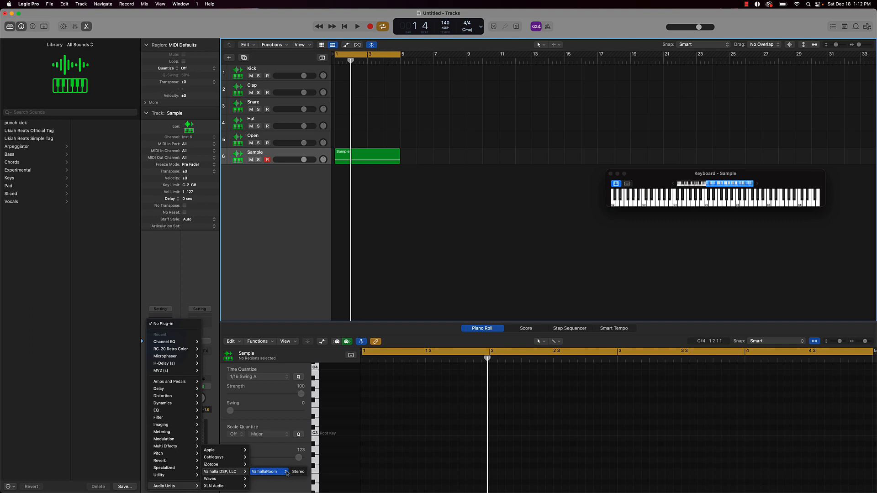
{"action": "left_click", "coordinate": [297, 472]}
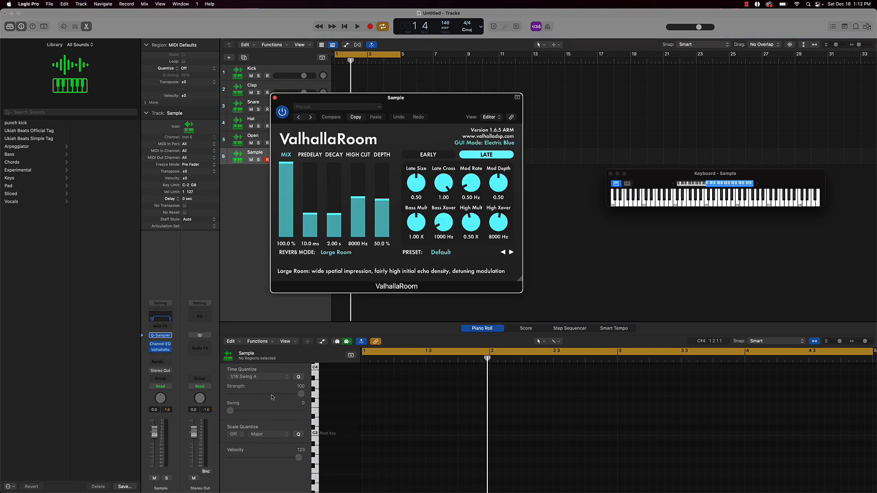
{"action": "left_click_drag", "start_coordinate": [288, 162], "coordinate": [382, 199]}
{"action": "key", "text": "space"}
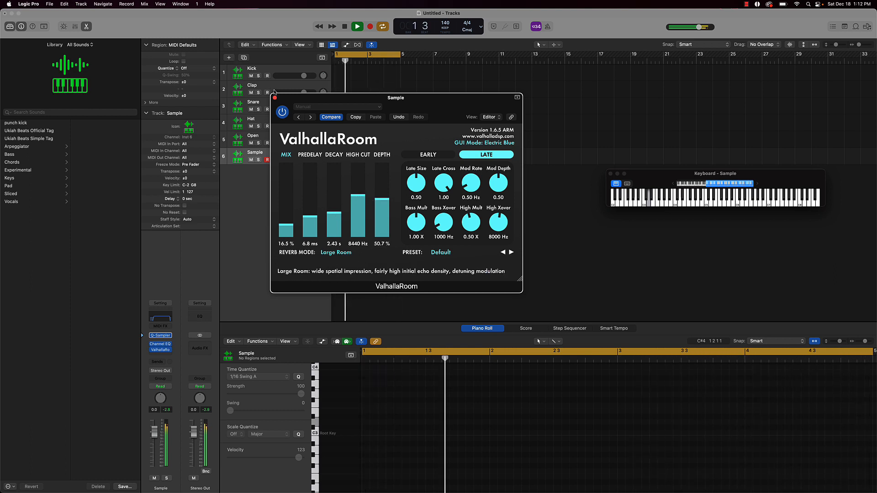
{"action": "left_click", "coordinate": [275, 97]}
{"action": "key", "text": "space"}
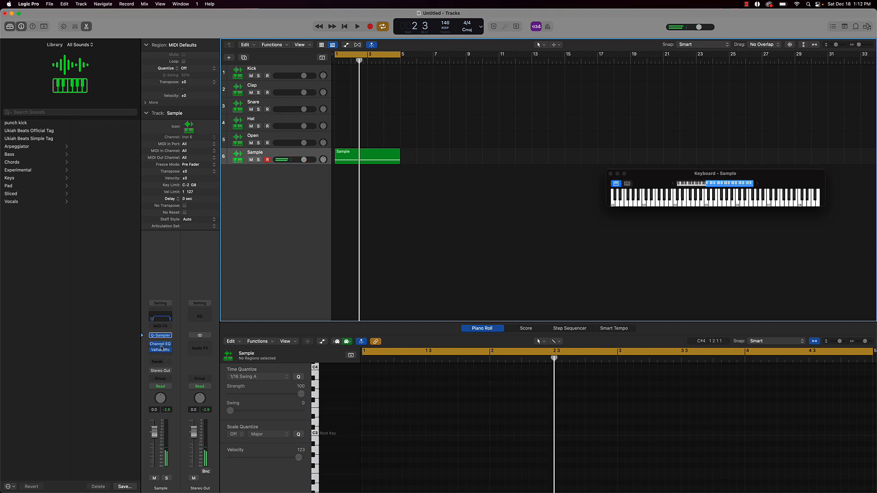
Step: Readjust the Sample track's Channel EQ low cut to about 60 Hz, listen to the result and close the EQ
{"action": "left_click", "coordinate": [160, 345]}
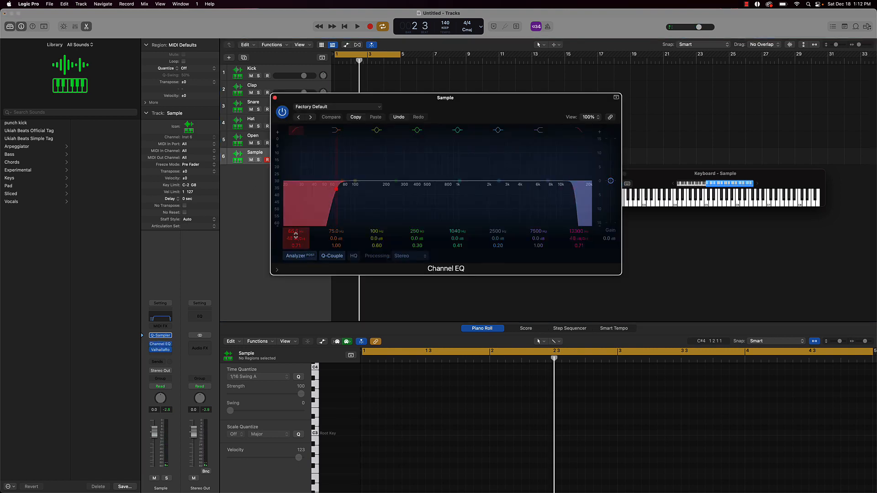
{"action": "left_click_drag", "start_coordinate": [295, 233], "coordinate": [295, 239]}
{"action": "key", "text": "space"}
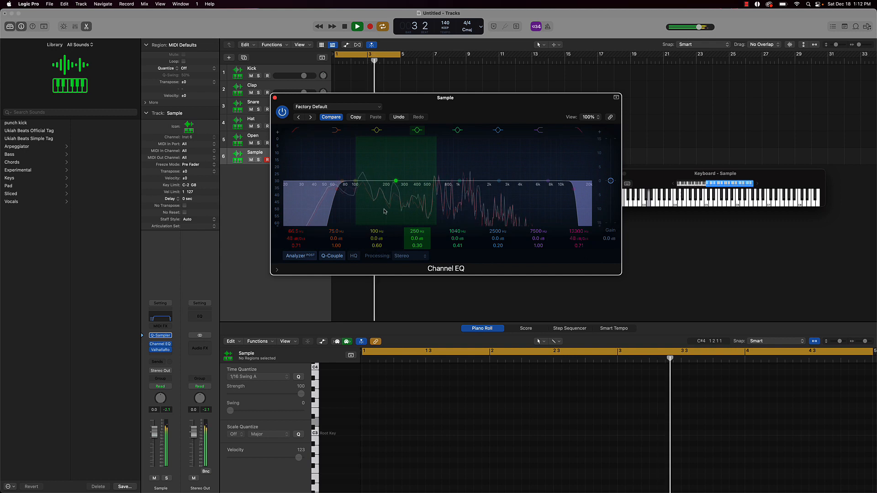
{"action": "left_click", "coordinate": [274, 97]}
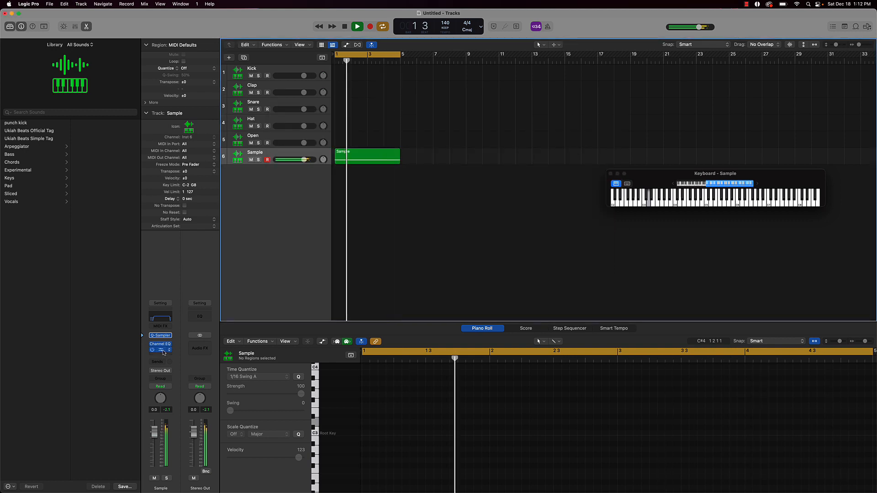
Step: Stop playback, lower the mix of the Sample track's ValhallaRoom reverb to 12.1% and close the plug-in
{"action": "key", "text": "space"}
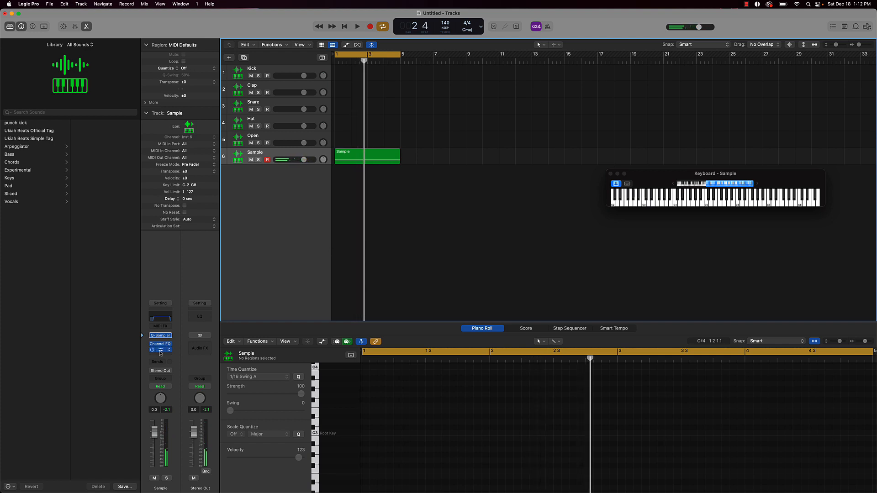
{"action": "left_click", "coordinate": [160, 351]}
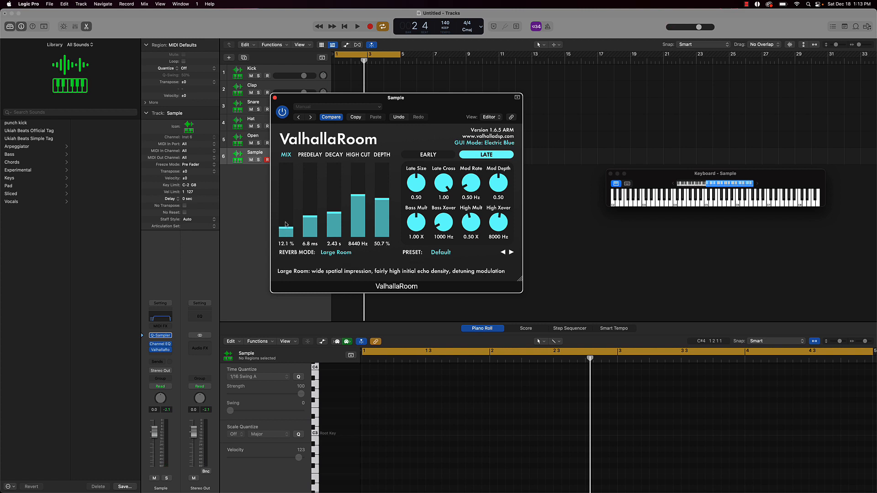
{"action": "left_click", "coordinate": [274, 98]}
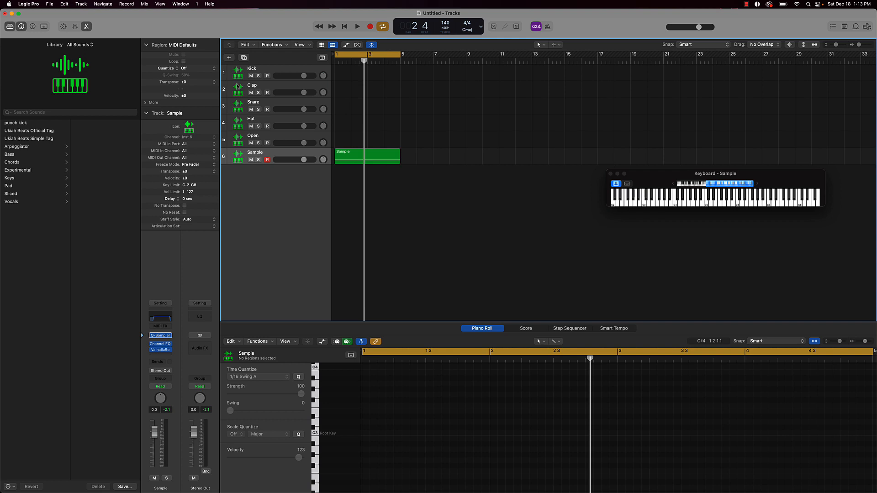
Step: Record a clap on beat 3 of each bar over bars 1 to 4 on the Clap track and quantize all its notes to 1/16 Swing A
{"action": "left_click", "coordinate": [237, 86]}
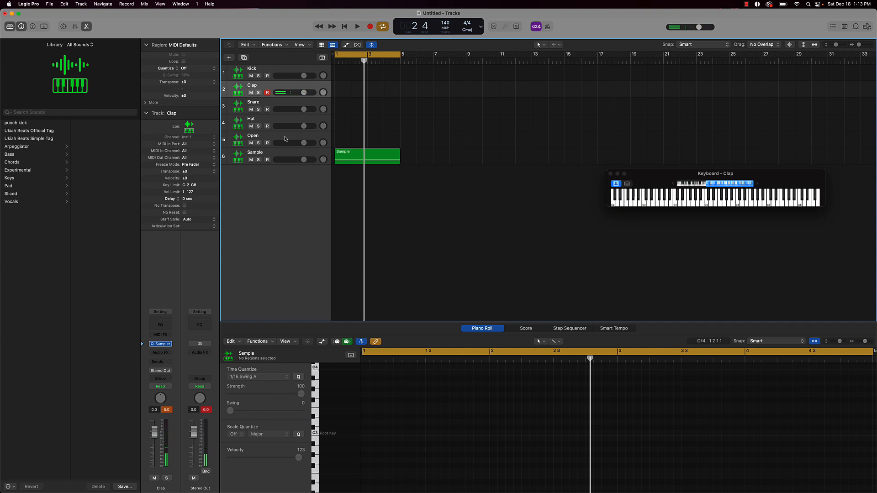
{"action": "key", "text": "r"}
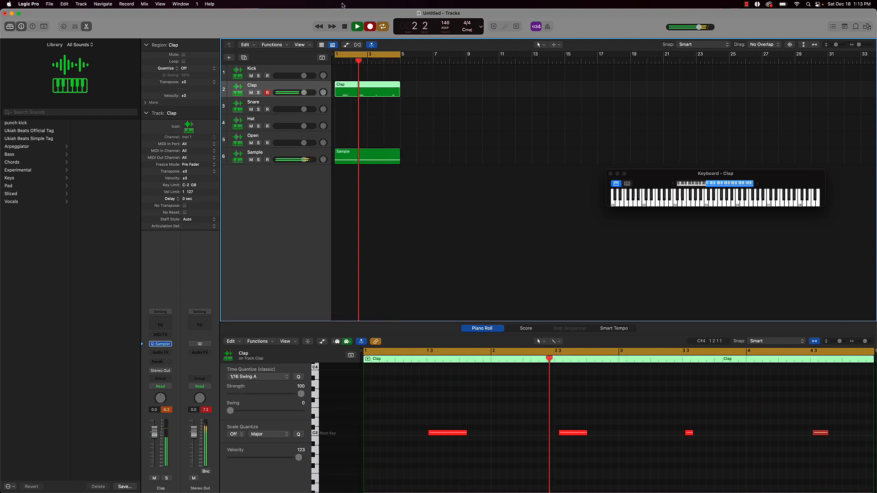
{"action": "left_click", "coordinate": [354, 22]}
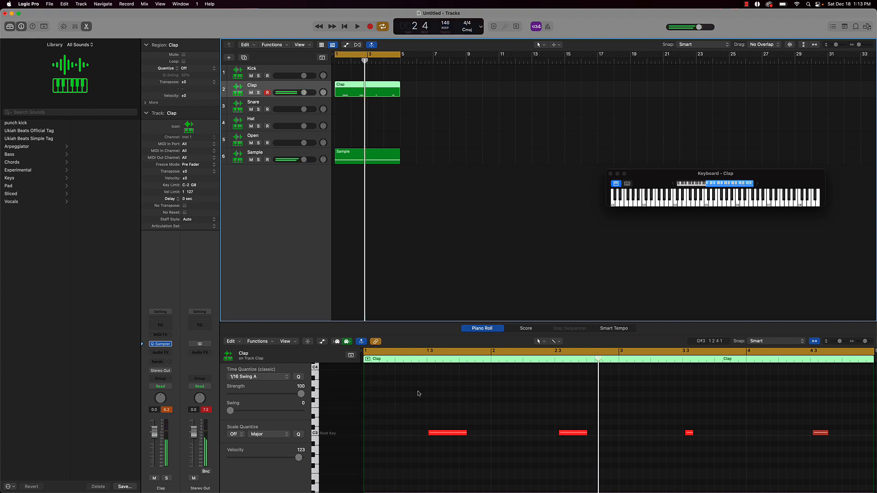
{"action": "left_click", "coordinate": [418, 392]}
{"action": "key", "text": "super+a"}
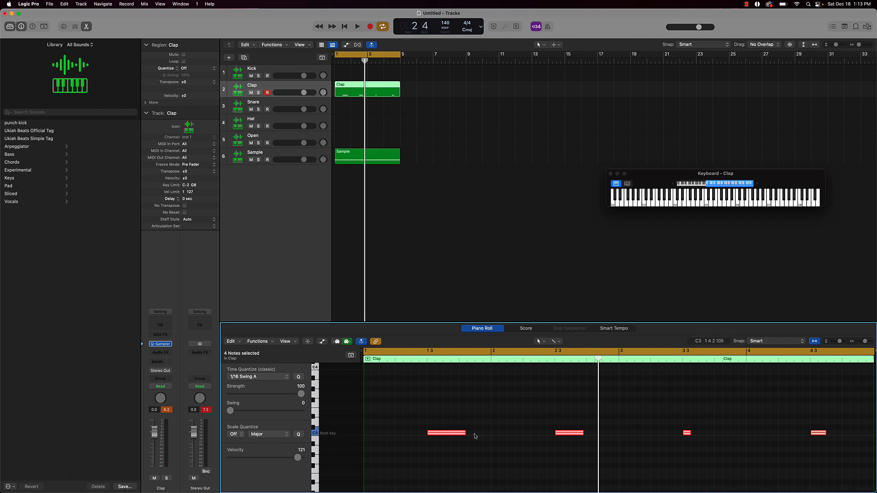
Step: Move the Snare track above the Clap track and check the sound loaded in the Hat track's Quick Sampler
{"action": "left_click", "coordinate": [270, 119]}
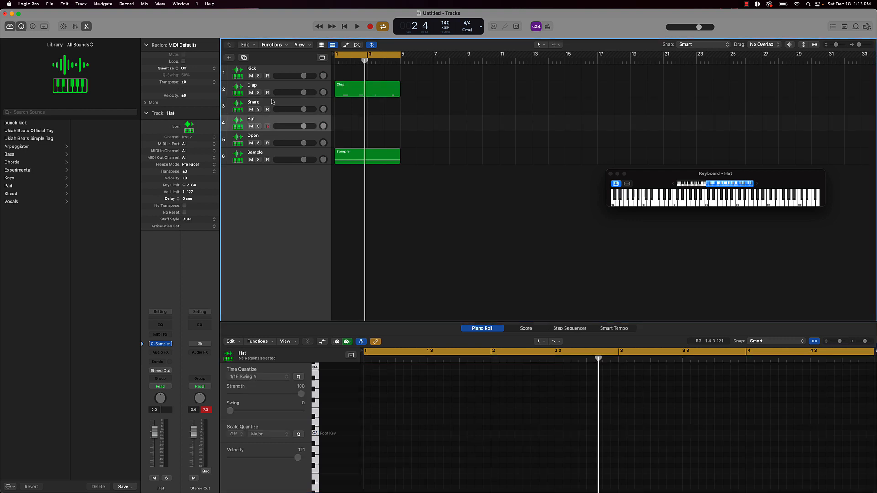
{"action": "left_click_drag", "start_coordinate": [272, 101], "coordinate": [272, 83]}
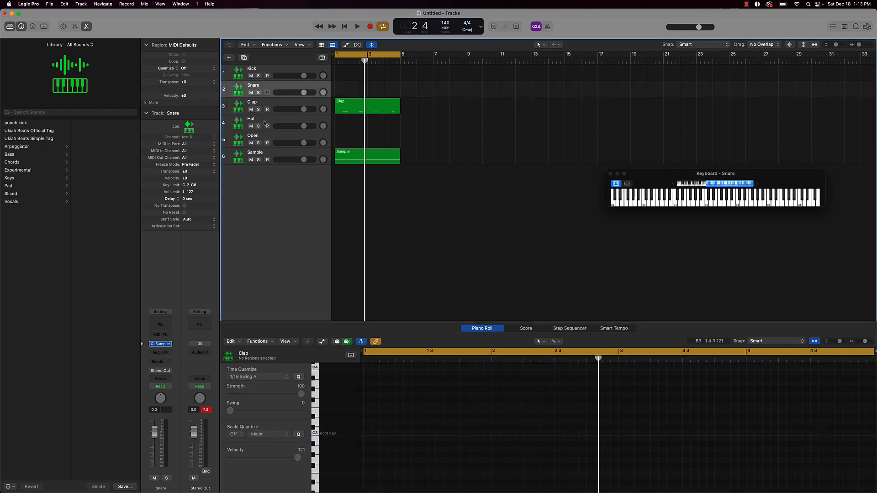
{"action": "left_click", "coordinate": [265, 122]}
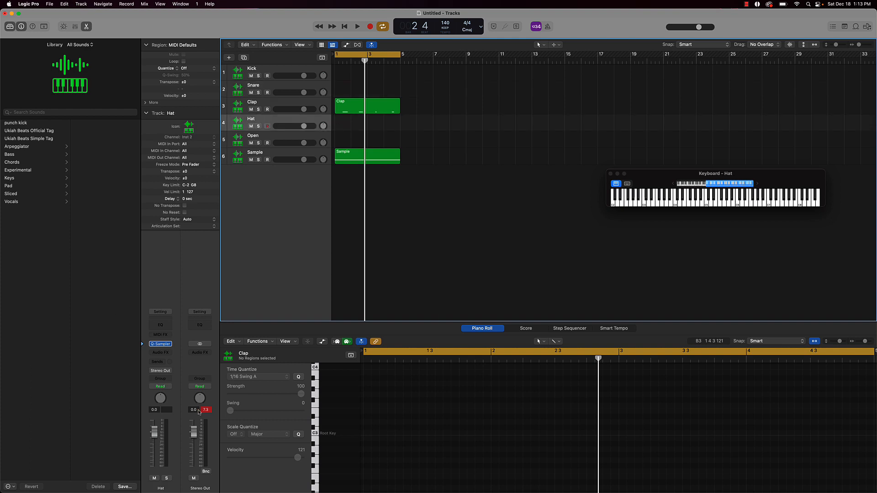
{"action": "left_click", "coordinate": [161, 344]}
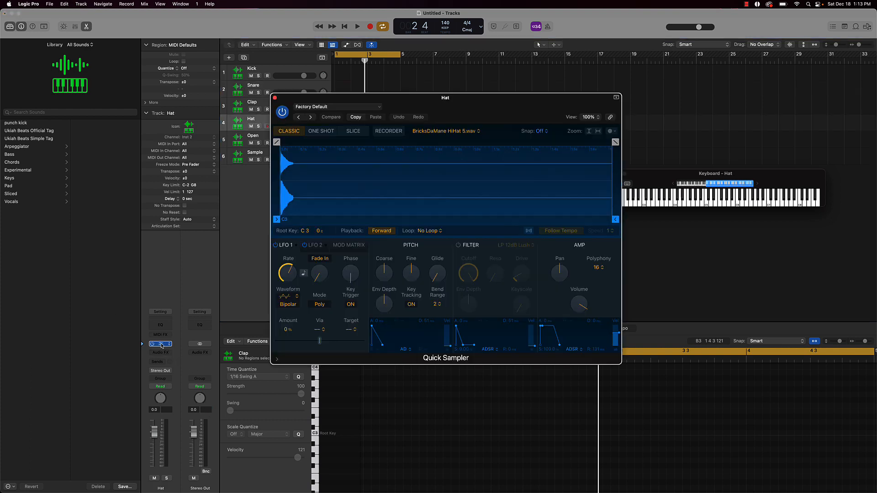
{"action": "key", "text": "super+w"}
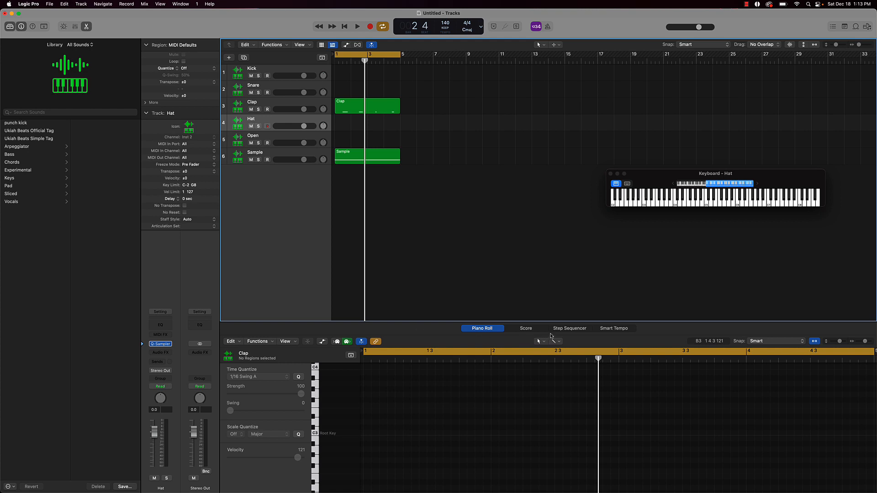
Step: Program a Hat pattern in the Step Sequencer with every other 1/16 step on from step 1, and extend the pattern to 64 steps
{"action": "left_click", "coordinate": [578, 329]}
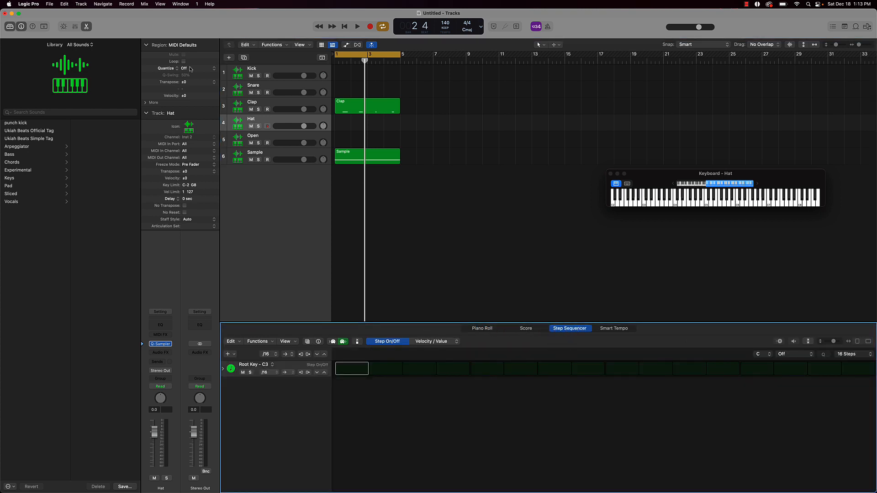
{"action": "key", "text": "Return"}
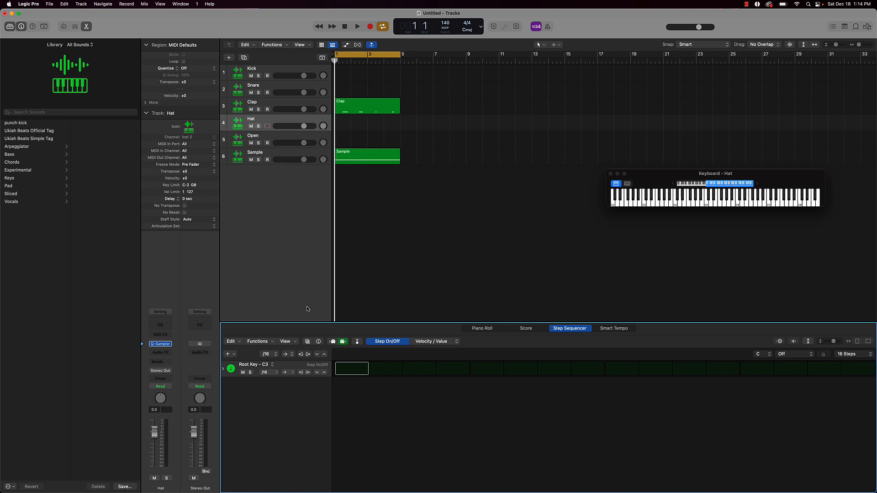
{"action": "left_click", "coordinate": [352, 369]}
{"action": "left_click", "coordinate": [416, 374]}
{"action": "left_click", "coordinate": [497, 373]}
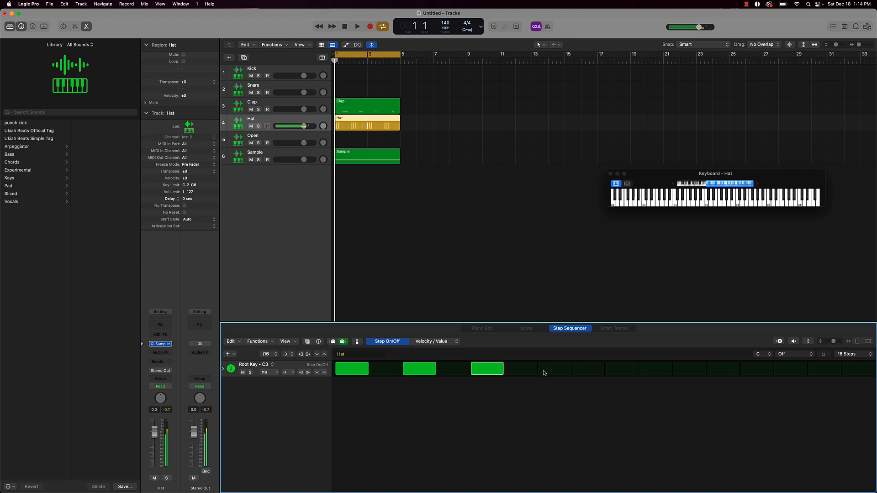
{"action": "left_click", "coordinate": [545, 372]}
{"action": "left_click", "coordinate": [619, 372]}
{"action": "left_click", "coordinate": [687, 371]}
{"action": "left_click", "coordinate": [758, 372]}
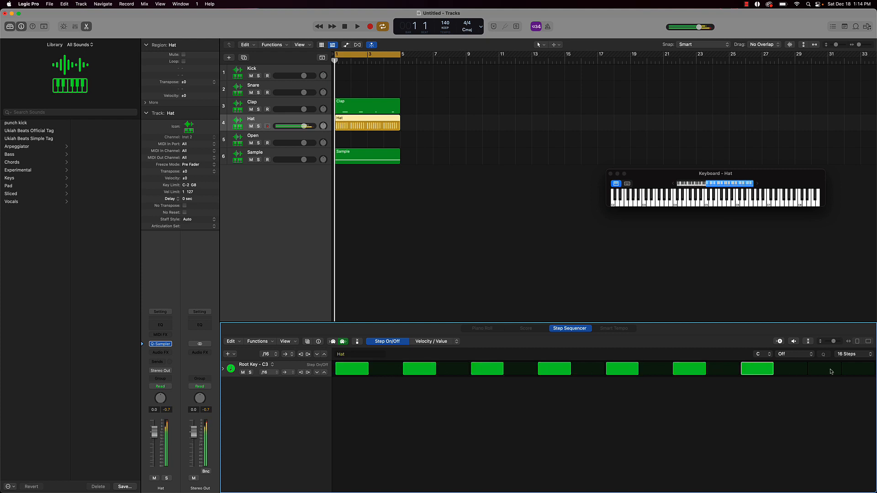
{"action": "left_click", "coordinate": [824, 369]}
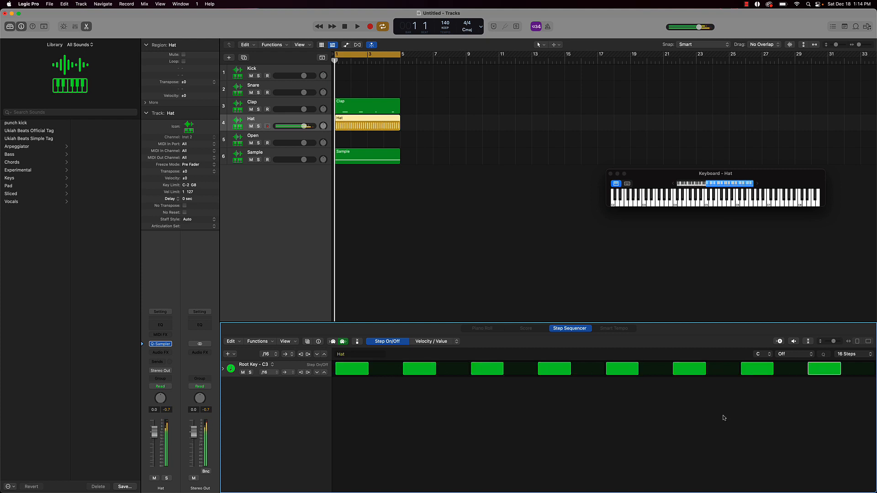
{"action": "left_click", "coordinate": [866, 354]}
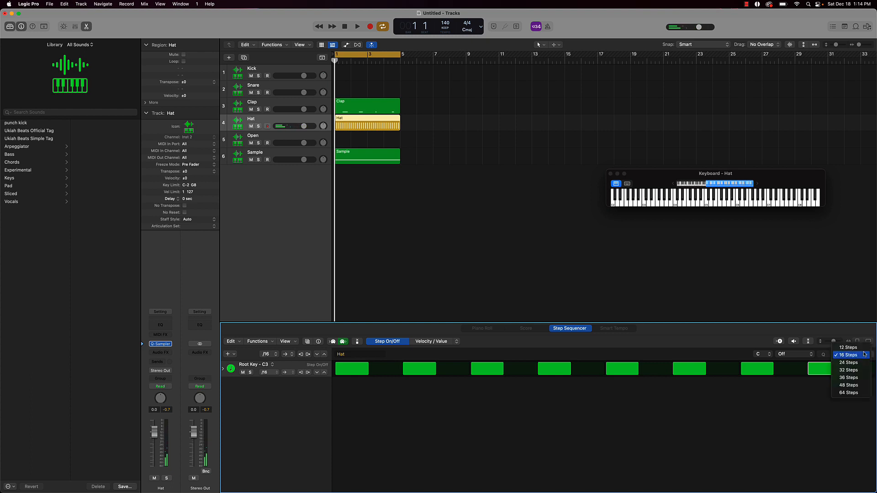
{"action": "left_click", "coordinate": [843, 393]}
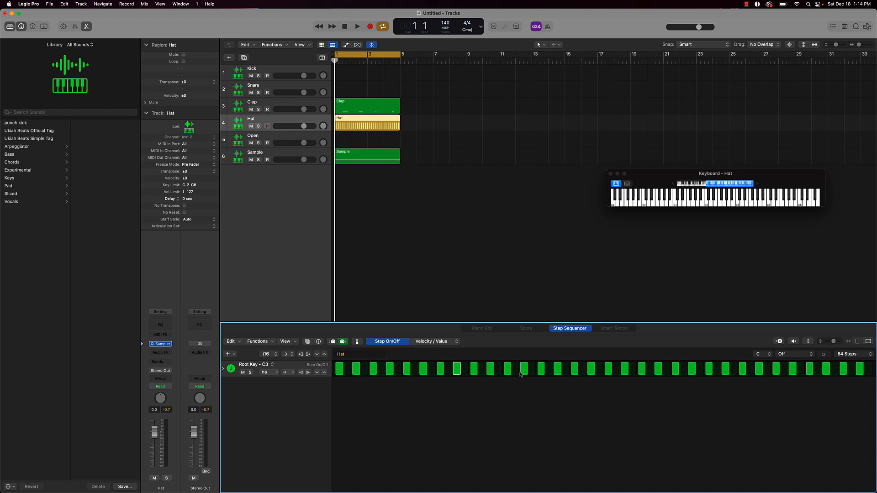
Step: During playback, add extra hat hits at steps 10, 22, 46 and 64 of the pattern, stop playback and deselect the region
{"action": "key", "text": "space"}
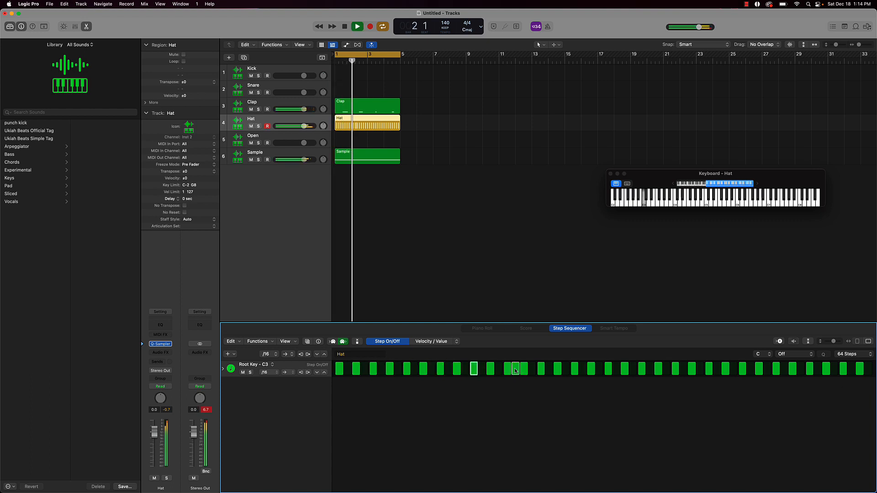
{"action": "left_click", "coordinate": [717, 368]}
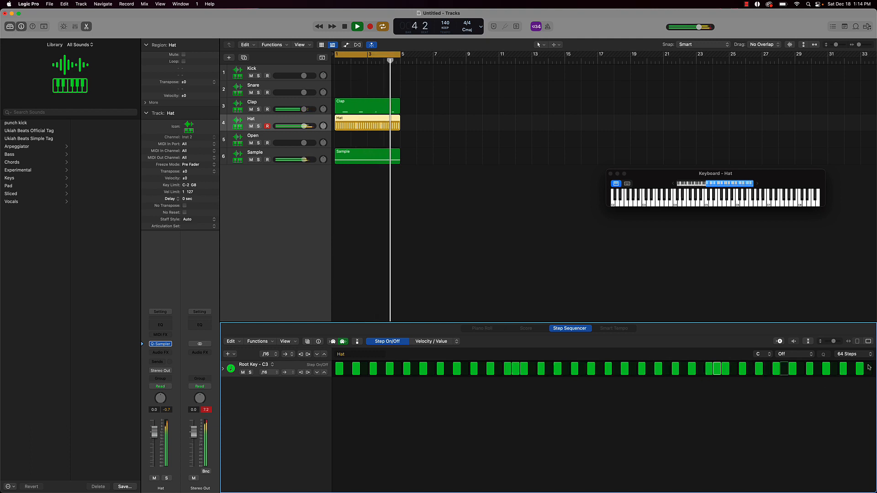
{"action": "left_click", "coordinate": [868, 369]}
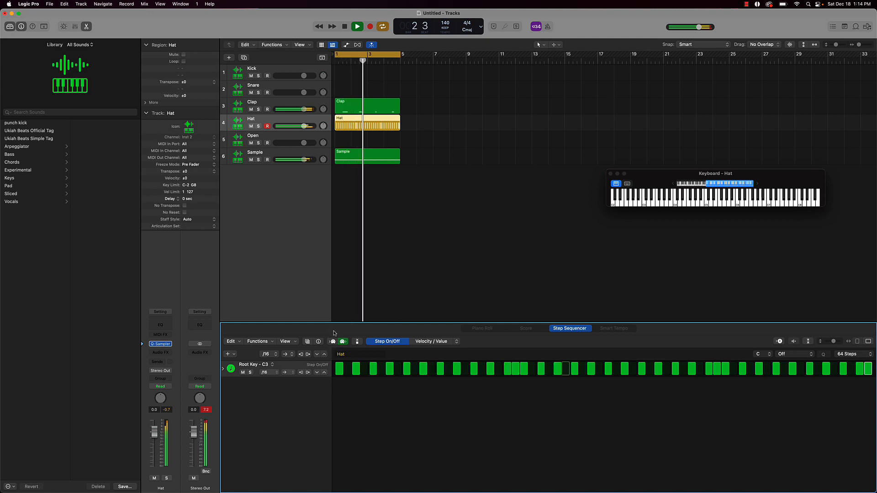
{"action": "left_click", "coordinate": [414, 368]}
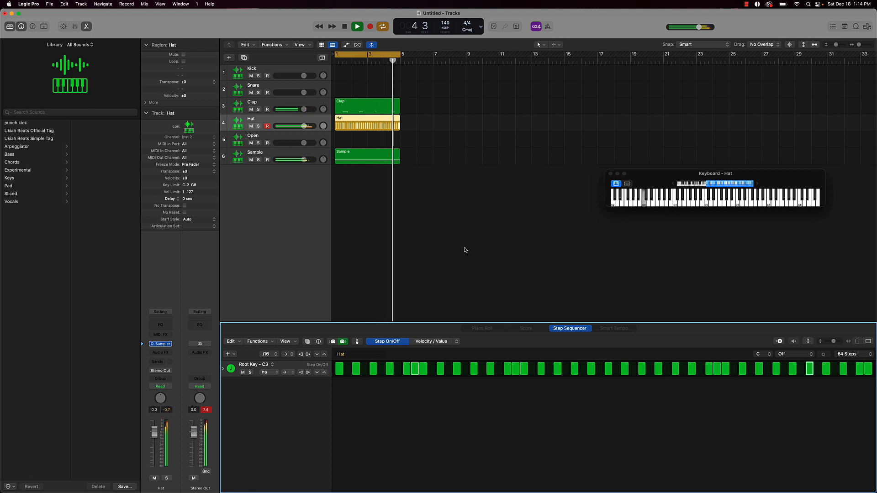
{"action": "key", "text": "space"}
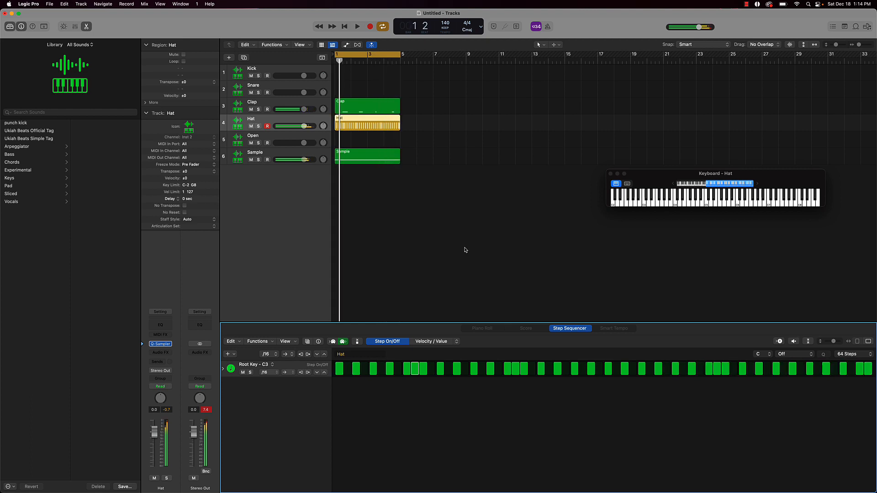
{"action": "left_click", "coordinate": [391, 221]}
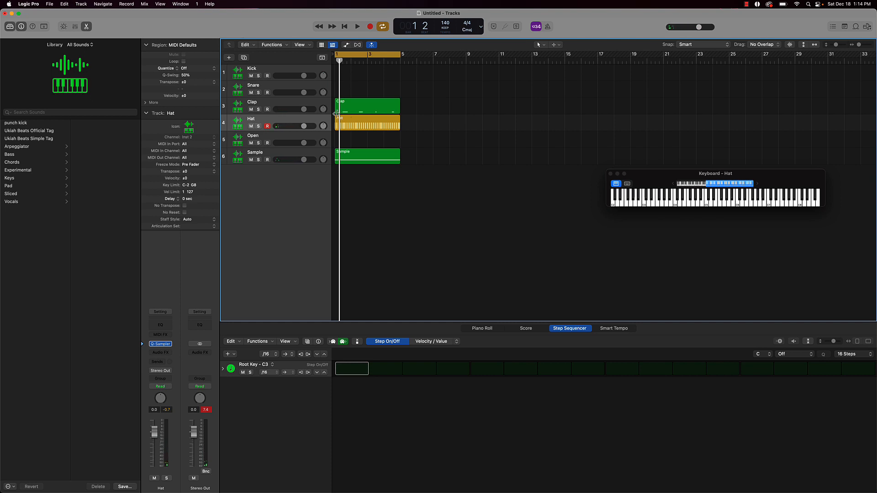
Step: Record a four-bar snare pattern on the Snare track with hits on beat 3 of each bar and extra off-beat hits between them
{"action": "left_click", "coordinate": [298, 85]}
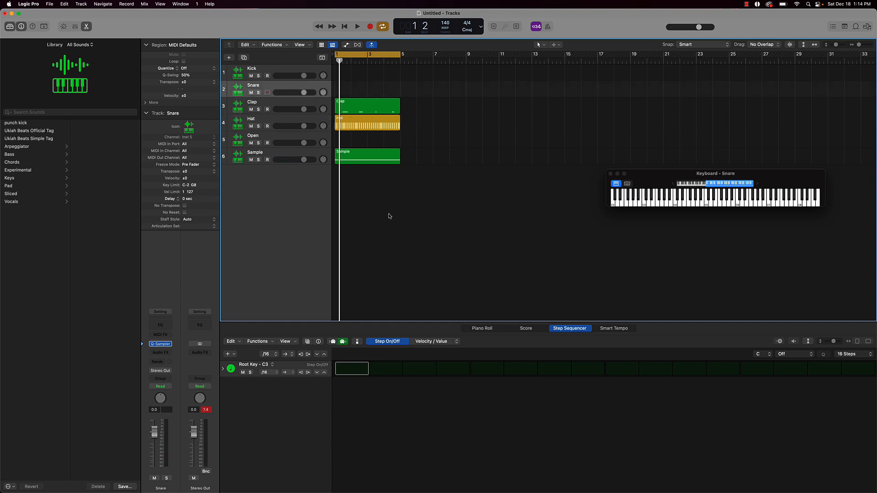
{"action": "left_click", "coordinate": [470, 328]}
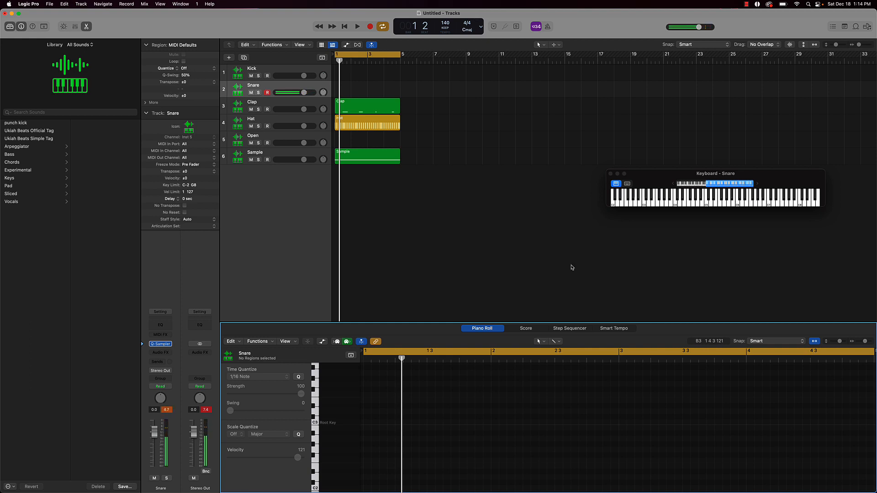
{"action": "key", "text": "r"}
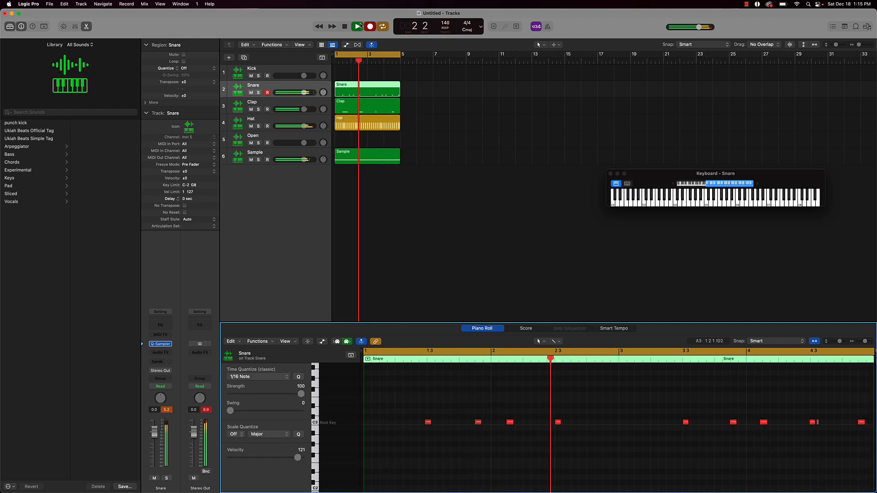
{"action": "left_click", "coordinate": [360, 26]}
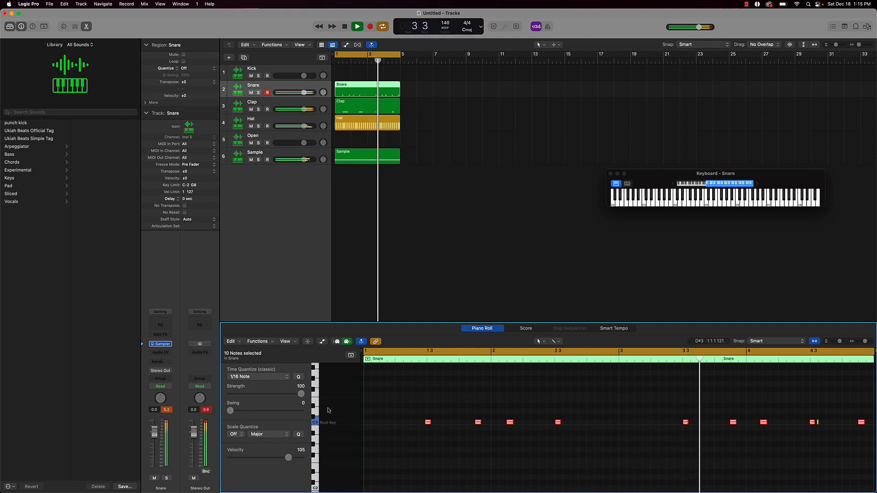
Step: Quantize the recorded Snare notes to 1/16 Swing A, listen to the result and stop playback
{"action": "left_click", "coordinate": [258, 376]}
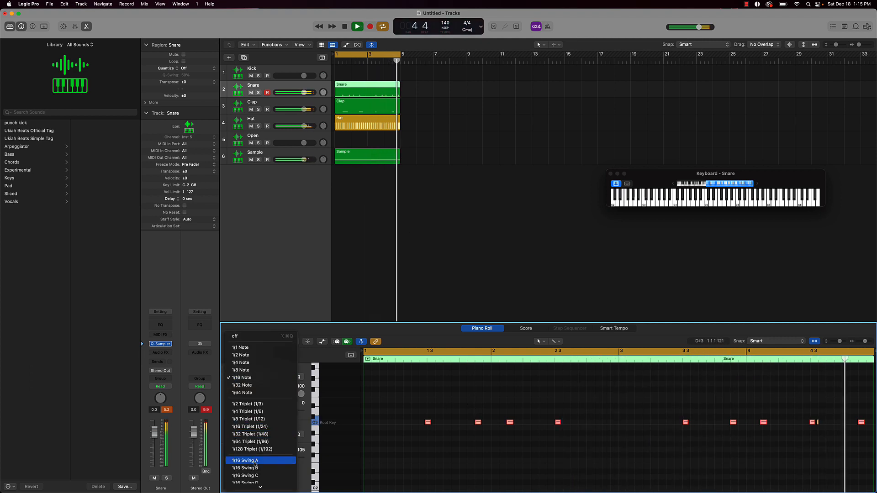
{"action": "left_click", "coordinate": [254, 461]}
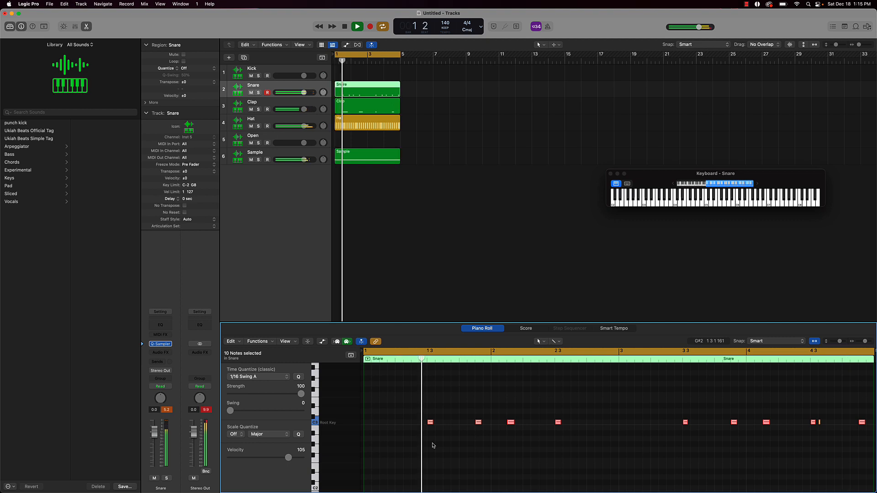
{"action": "left_click", "coordinate": [419, 446]}
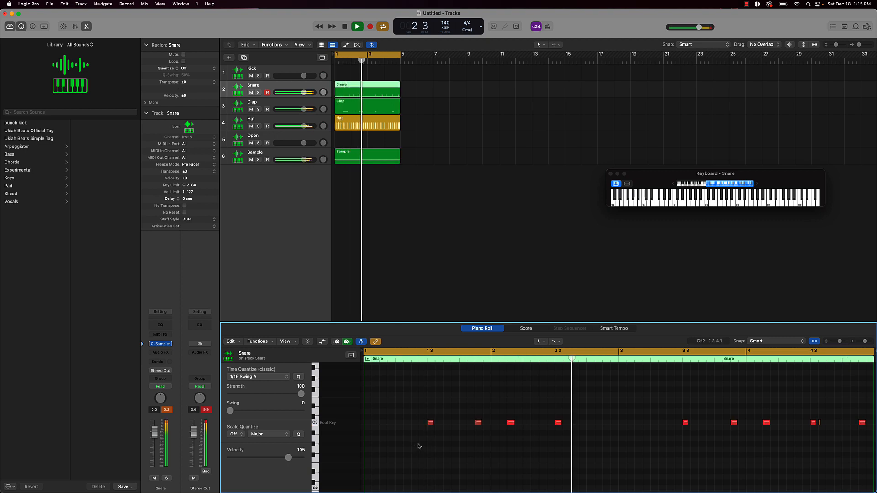
{"action": "scroll", "coordinate": [419, 446], "scroll_direction": "right", "scroll_amount": 2}
{"action": "scroll", "coordinate": [419, 446], "scroll_direction": "left", "scroll_amount": 1}
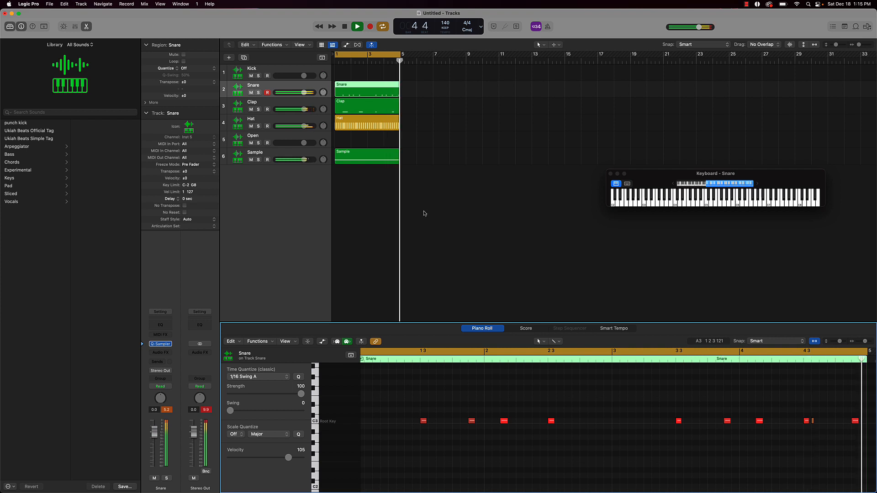
{"action": "key", "text": "space"}
Step: Record a four-bar pattern of seven kick hits on the Kick track and quantize the notes to 1/16 Swing A, checking it in playback
{"action": "left_click", "coordinate": [281, 71]}
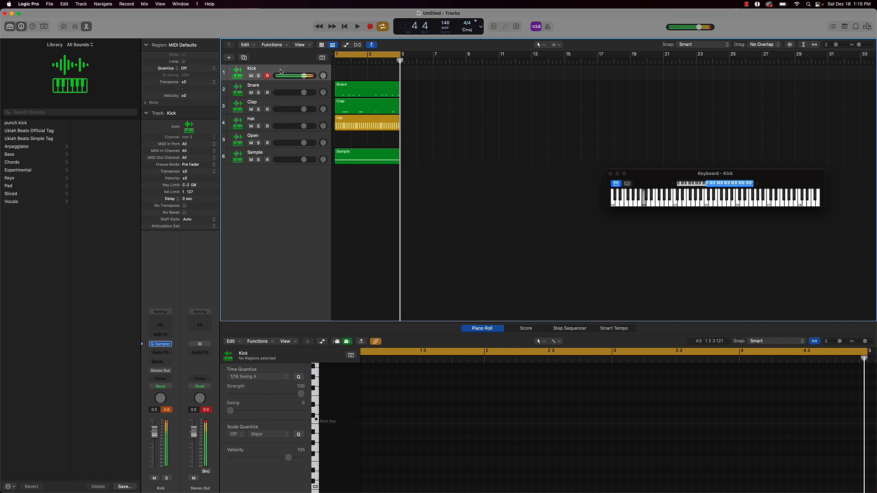
{"action": "key", "text": "r"}
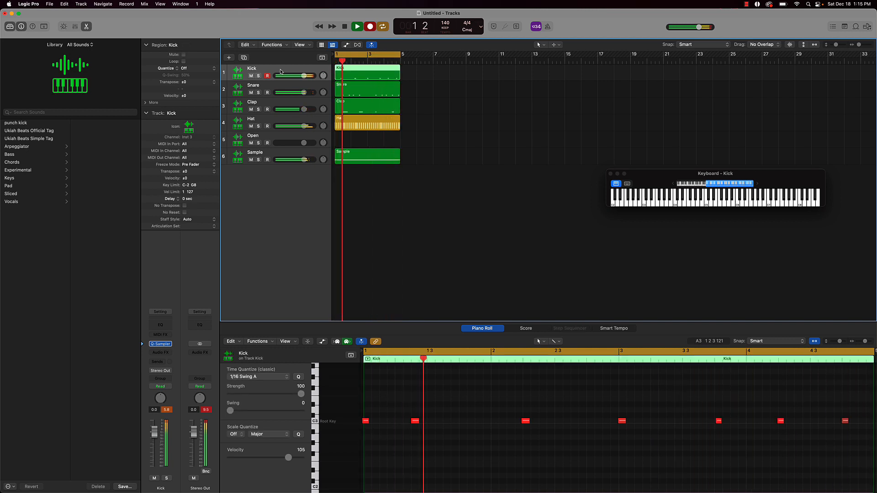
{"action": "left_click", "coordinate": [436, 414]}
{"action": "key", "text": "super+a"}
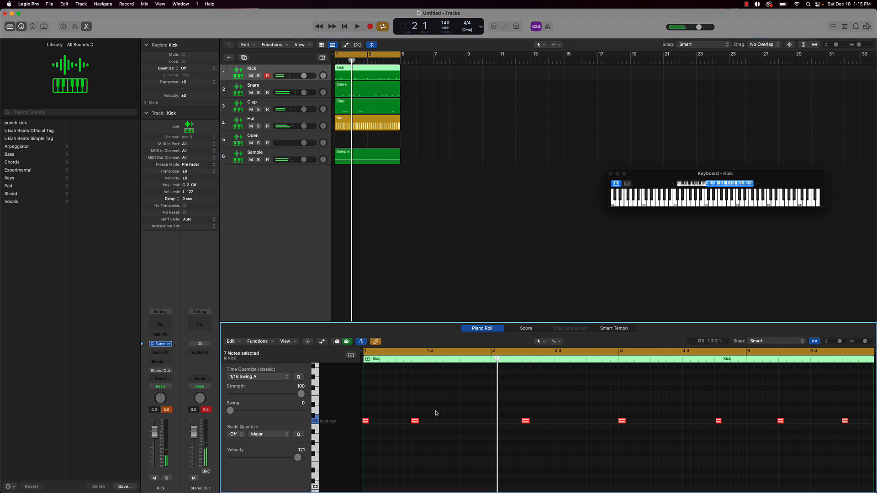
{"action": "left_click", "coordinate": [399, 393]}
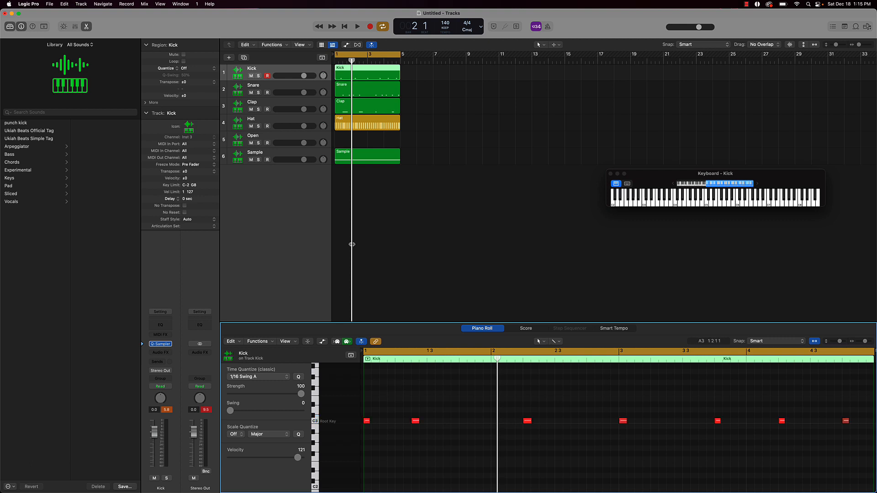
{"action": "key", "text": "space"}
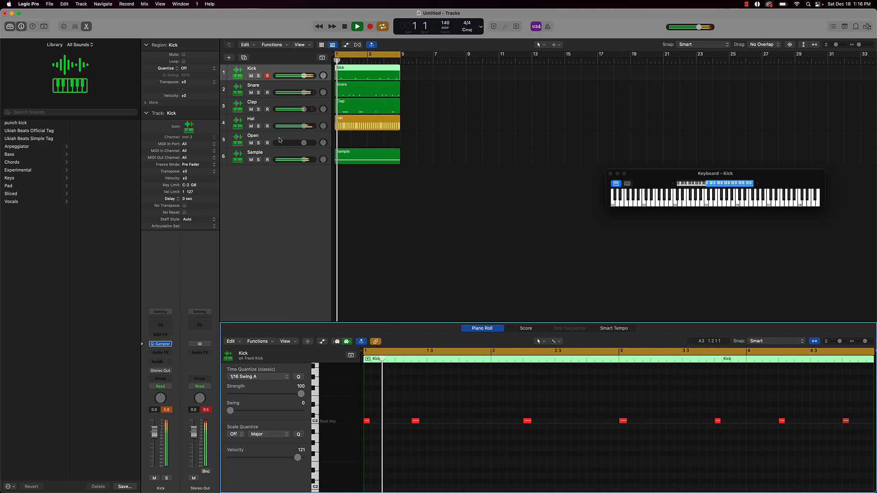
{"action": "key", "text": "space"}
Step: Record three open-hat hits in bars 1 to 3 on the Open track and delete the middle note
{"action": "left_click", "coordinate": [280, 139]}
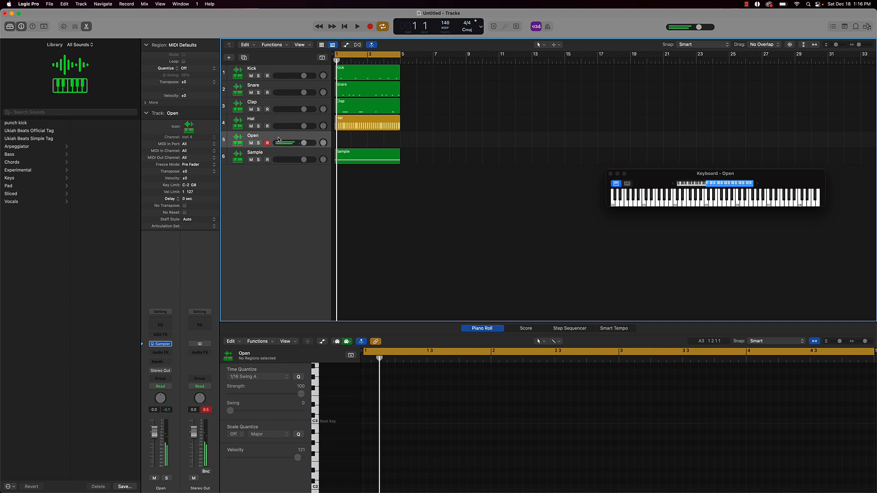
{"action": "key", "text": "r"}
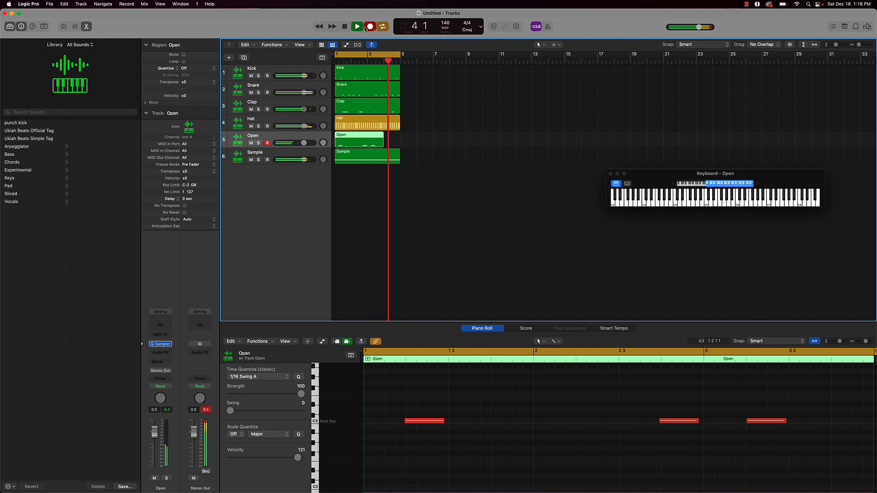
{"action": "left_click", "coordinate": [677, 420]}
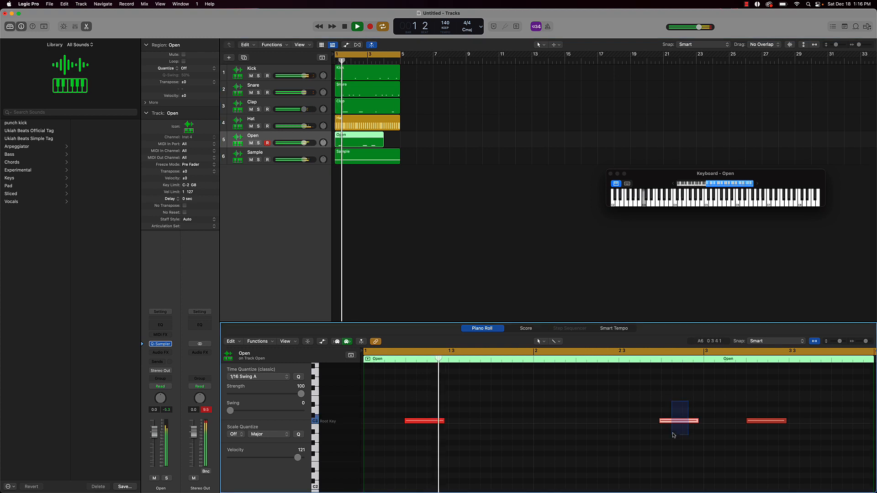
{"action": "key", "text": "Delete"}
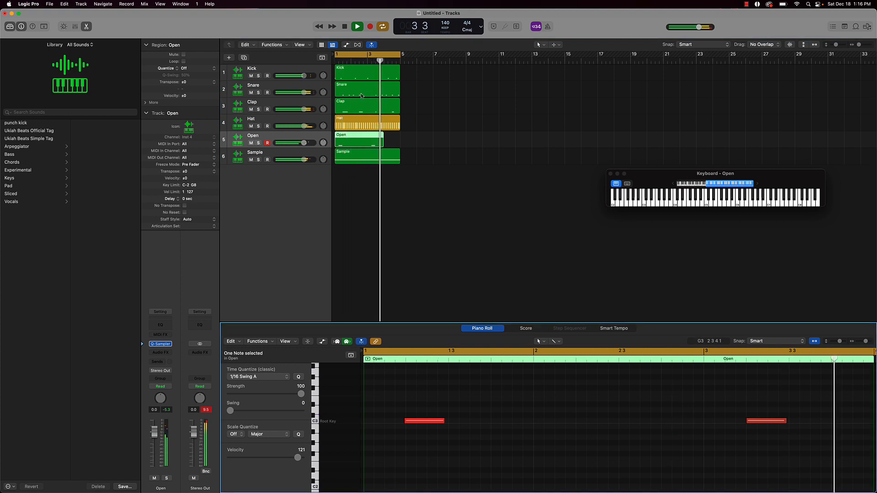
Step: Extend the Open region to the full four bars and quantize its two notes to 1/16 Swing A
{"action": "left_click_drag", "start_coordinate": [381, 144], "coordinate": [400, 144]}
{"action": "left_click", "coordinate": [494, 400]}
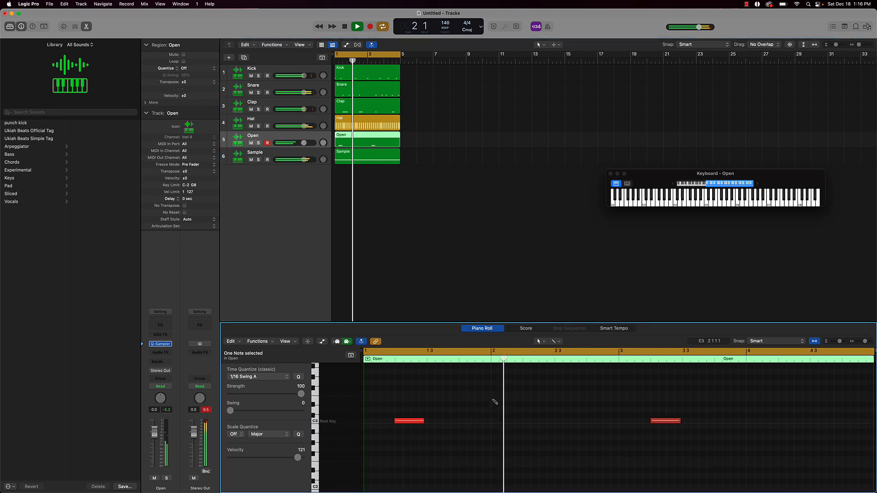
{"action": "key", "text": "super+a"}
{"action": "left_click", "coordinate": [298, 377]}
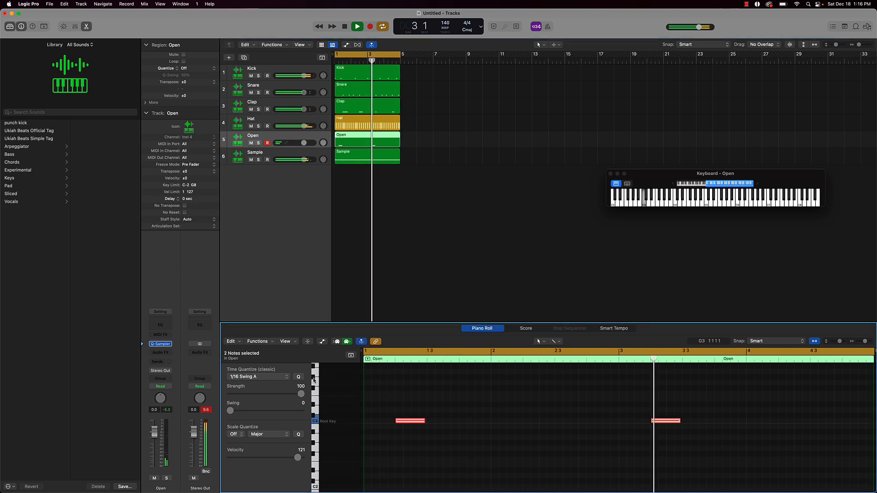
Step: Lower the Open track's volume to -2.0 dB and the Sample track's volume to -0.5 dB, and stop playback
{"action": "left_click_drag", "start_coordinate": [304, 143], "coordinate": [300, 142]}
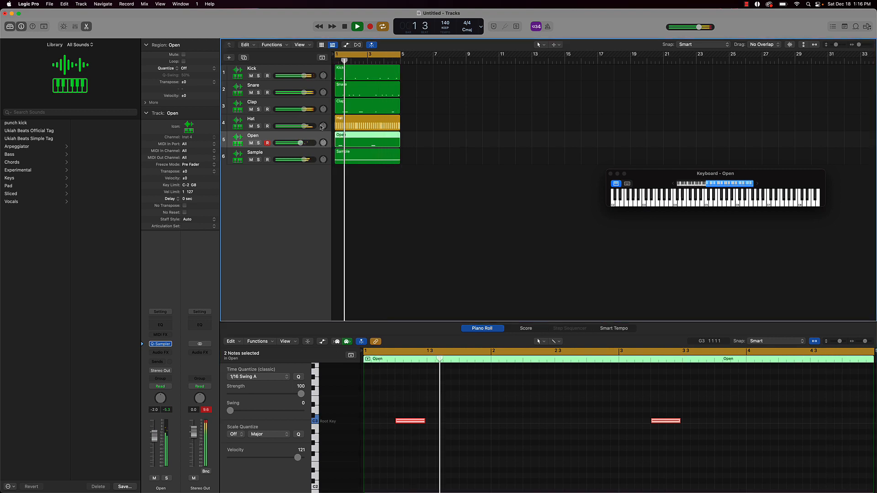
{"action": "left_click", "coordinate": [414, 176]}
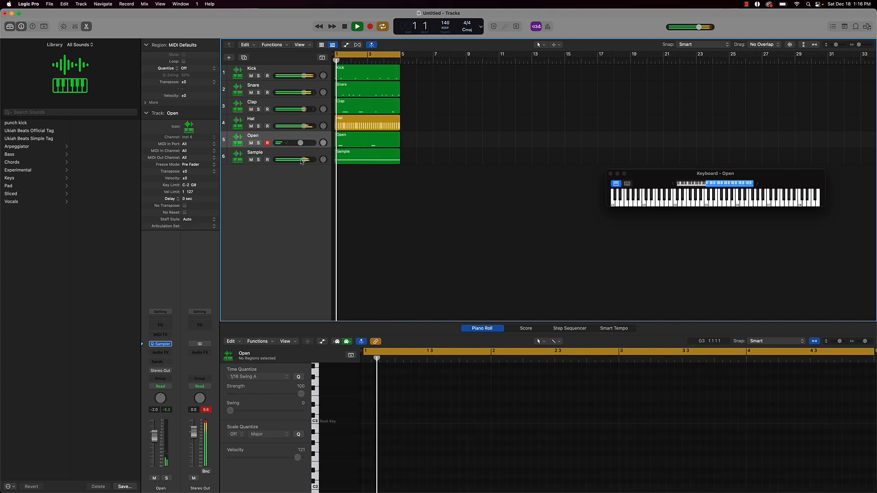
{"action": "key", "text": "space"}
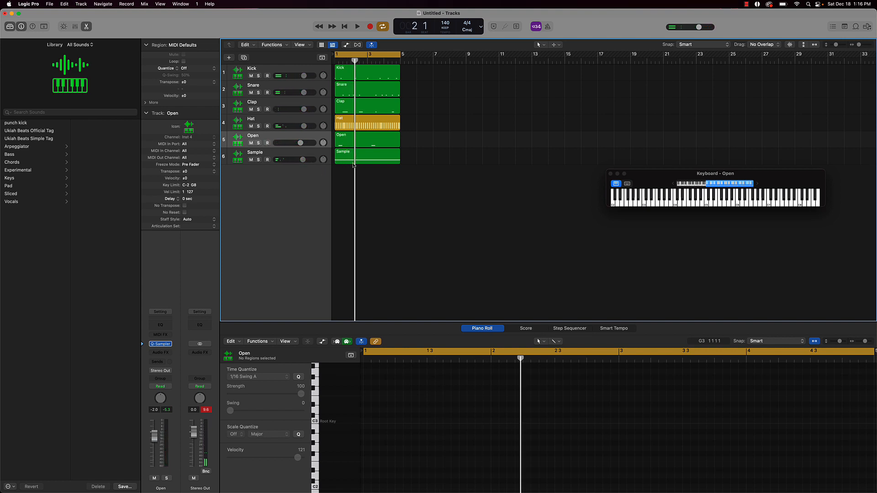
Step: Duplicate the Sample track with its settings, copy the Sample region onto the duplicate and mute the original Sample track
{"action": "left_click", "coordinate": [295, 156]}
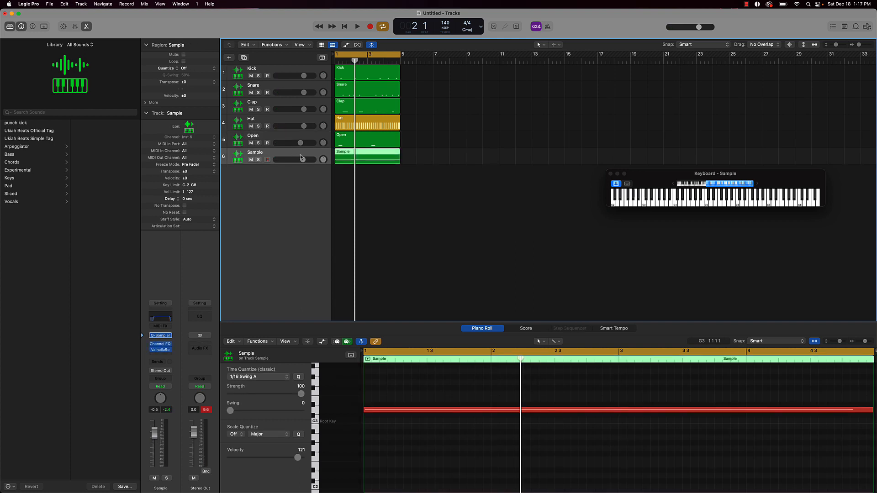
{"action": "key", "text": "super+d"}
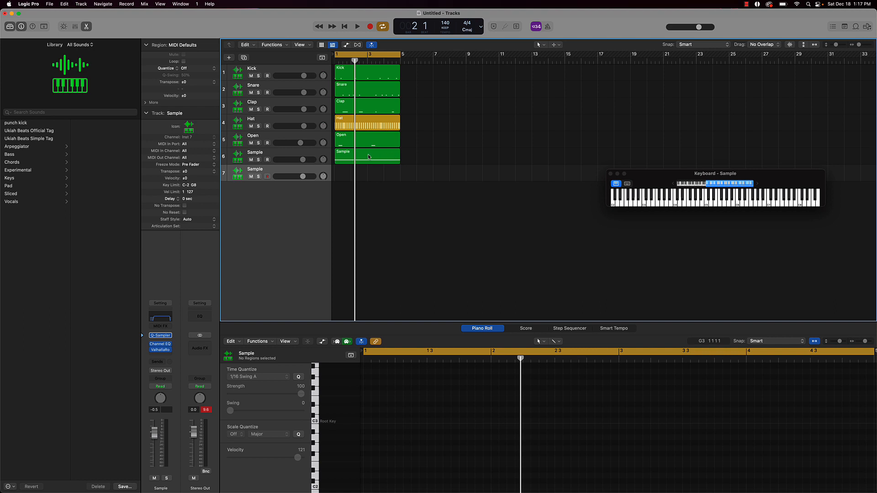
{"action": "left_click_drag", "start_coordinate": [363, 159], "coordinate": [365, 166]}
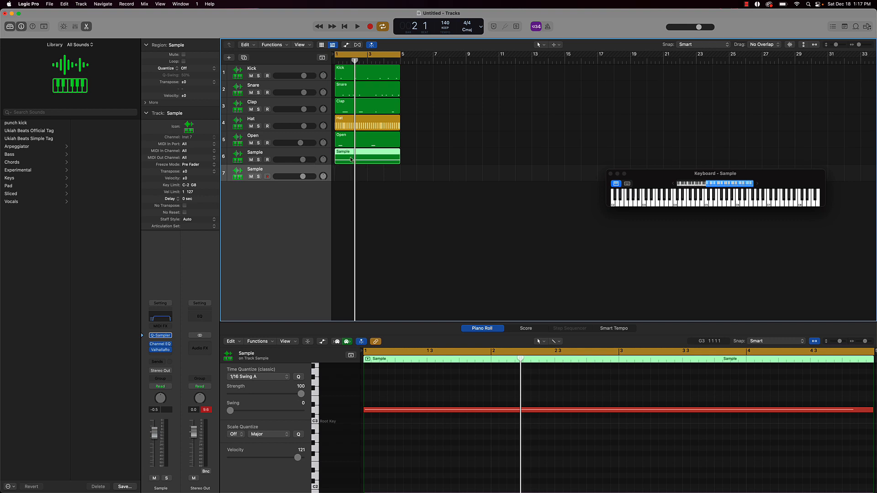
{"action": "left_click_drag", "start_coordinate": [351, 159], "coordinate": [352, 176]}
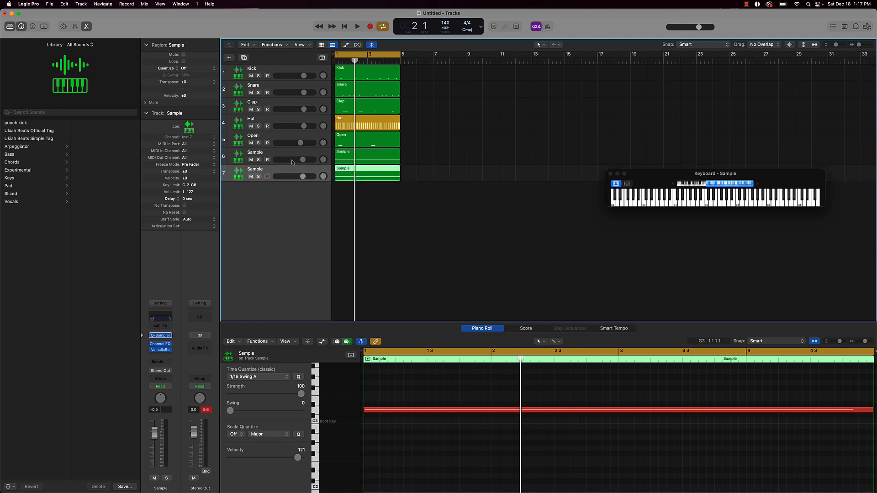
{"action": "left_click", "coordinate": [250, 160]}
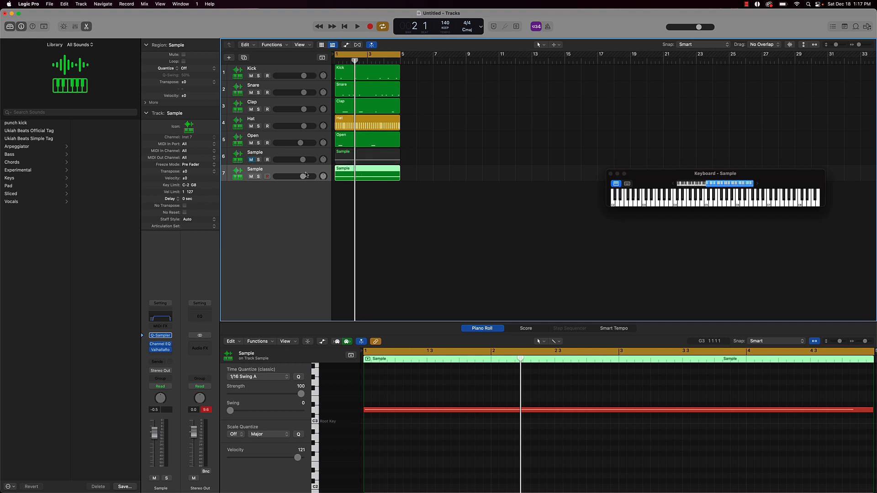
Step: Insert the stereo Cableguys HalfTime plug-in on the duplicate Sample track and move its window clear of the regions
{"action": "left_click", "coordinate": [159, 357]}
{"action": "mouse_move", "coordinate": [183, 486]}
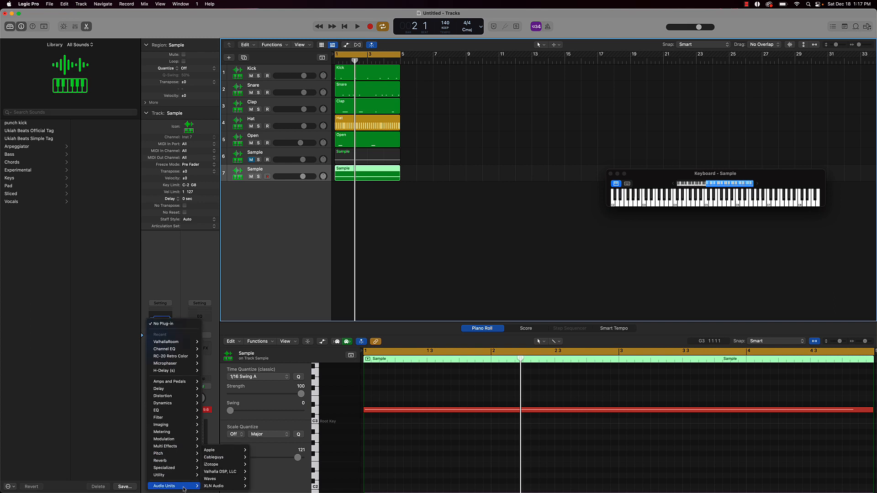
{"action": "mouse_move", "coordinate": [248, 458]}
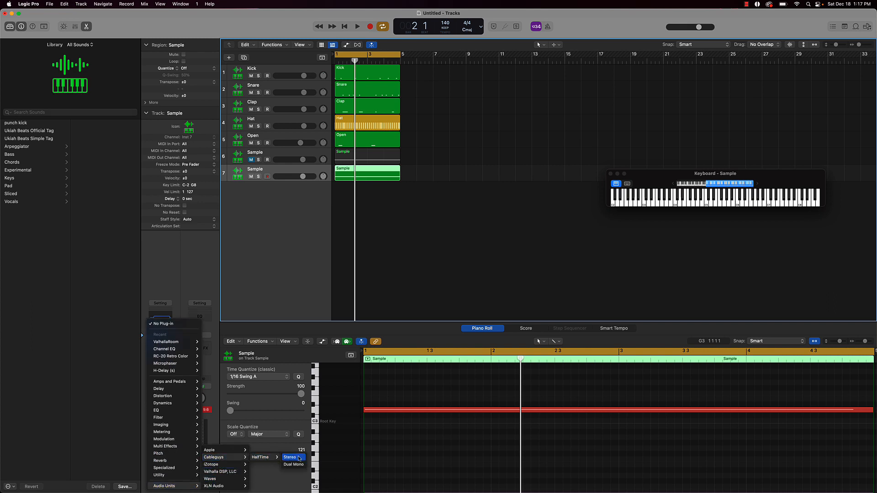
{"action": "left_click", "coordinate": [299, 459]}
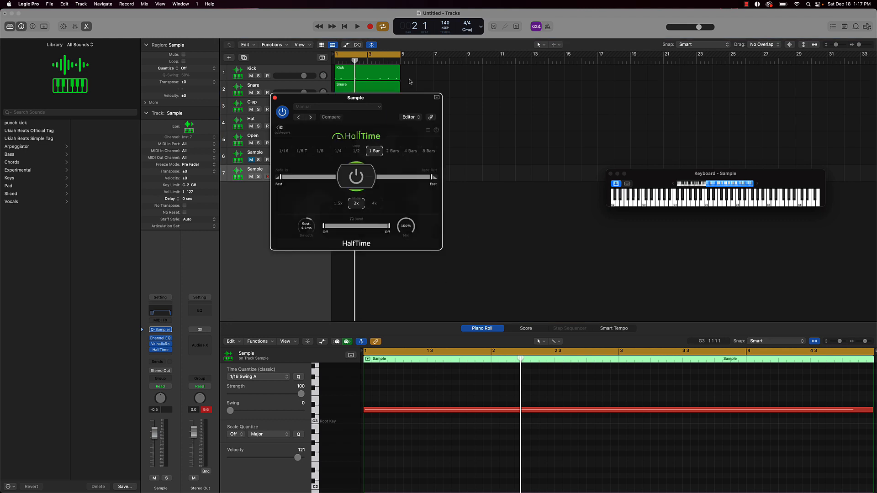
{"action": "left_click_drag", "start_coordinate": [400, 106], "coordinate": [533, 75]}
{"action": "left_click", "coordinate": [478, 152]}
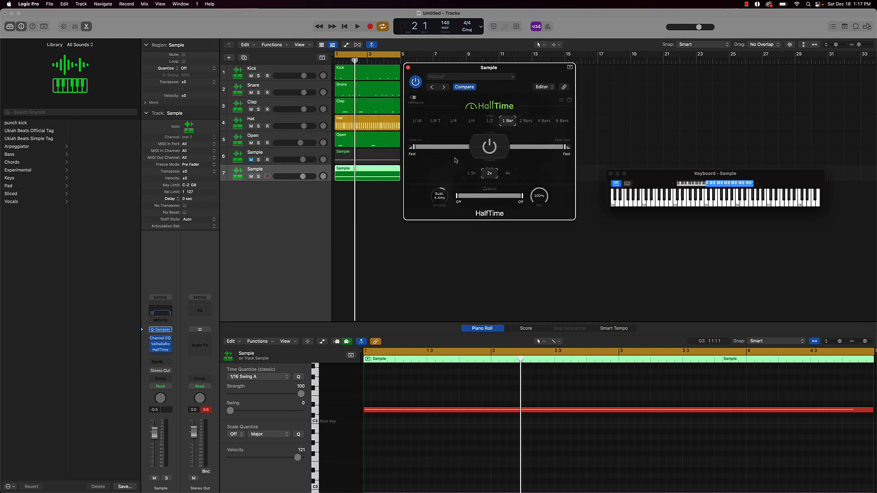
{"action": "left_click", "coordinate": [479, 152]}
Step: During playback, raise the lower limit of HalfTime's band range to 872 Hz, stop playback and close the plug-in window
{"action": "key", "text": "space"}
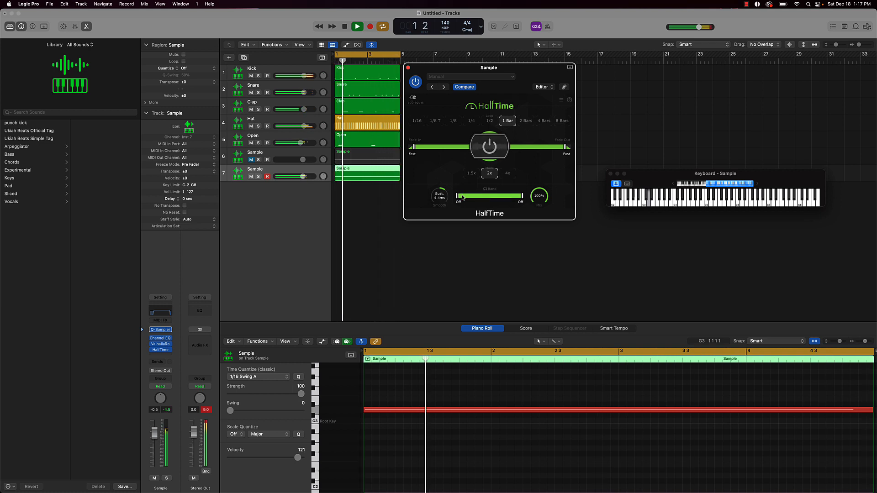
{"action": "left_click_drag", "start_coordinate": [463, 197], "coordinate": [487, 198]}
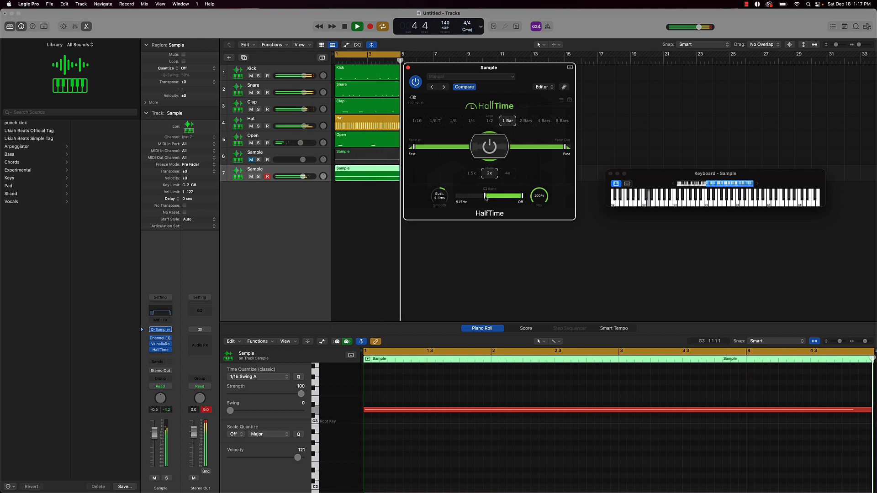
{"action": "left_click_drag", "start_coordinate": [486, 198], "coordinate": [489, 198]}
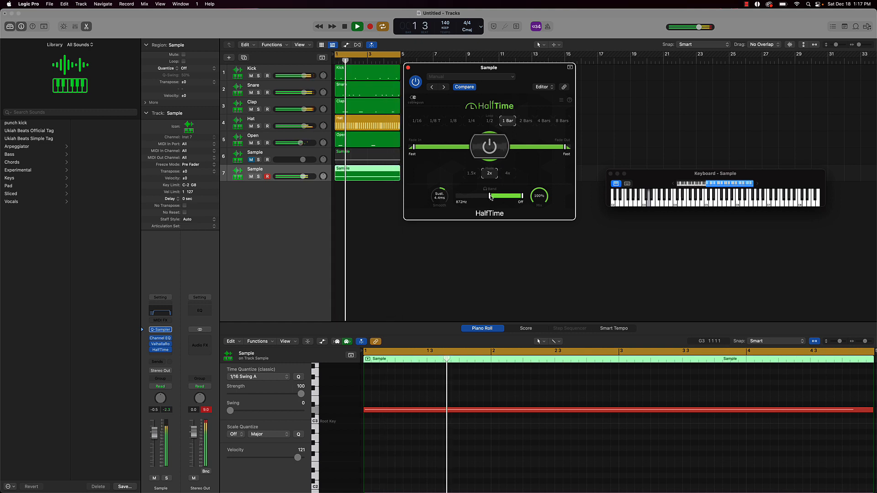
{"action": "key", "text": "space"}
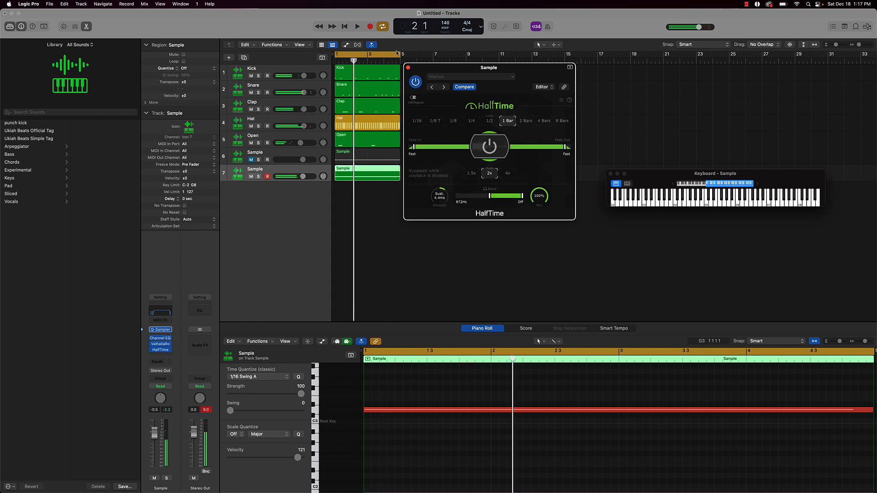
{"action": "left_click", "coordinate": [408, 68]}
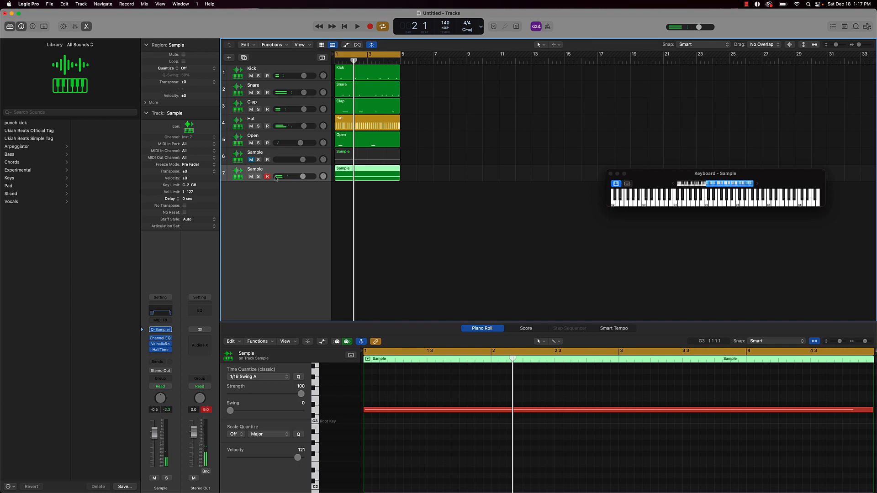
Step: Duplicate the HalfTime Sample track, remove HalfTime from the copy, copy the region onto it and mute the source track
{"action": "scroll", "coordinate": [277, 175], "scroll_direction": "right", "scroll_amount": 1}
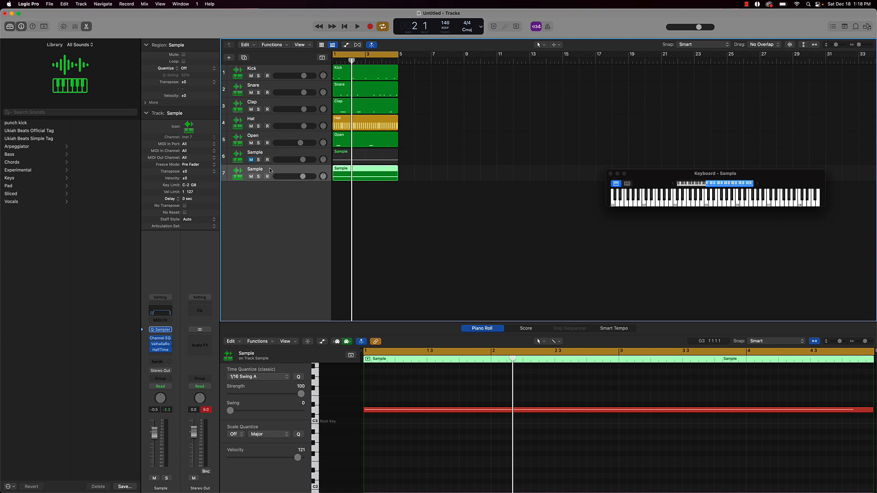
{"action": "key", "text": "super+d"}
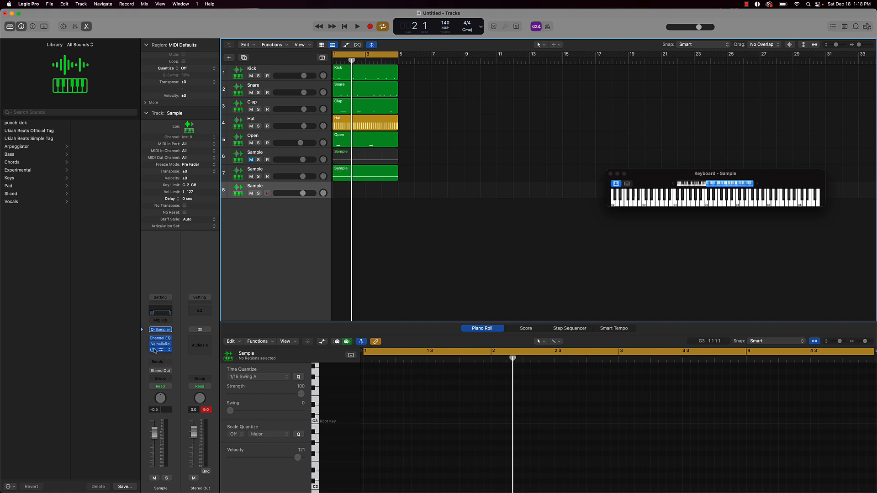
{"action": "left_click", "coordinate": [170, 351]}
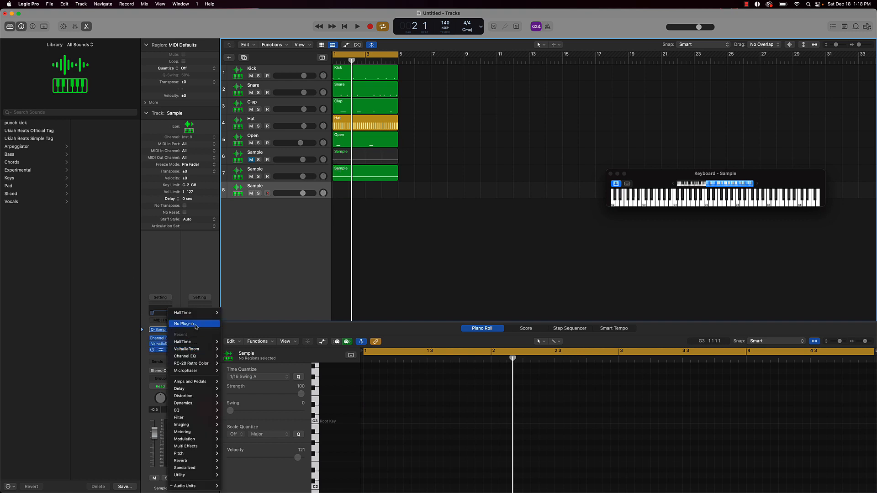
{"action": "left_click", "coordinate": [182, 324]}
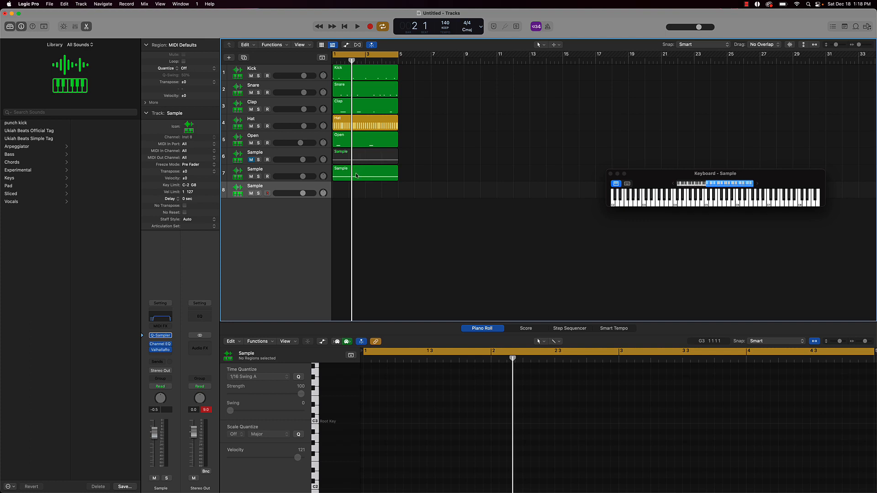
{"action": "left_click_drag", "start_coordinate": [356, 175], "coordinate": [347, 188]}
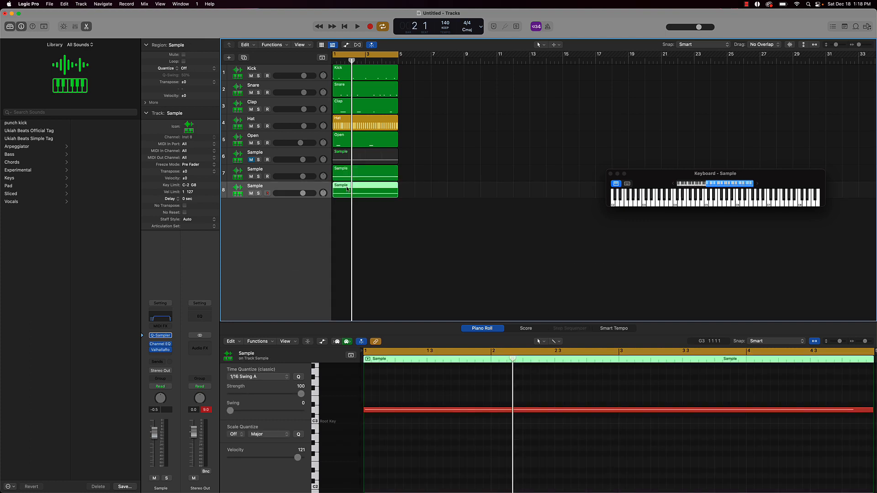
{"action": "left_click", "coordinate": [251, 177]}
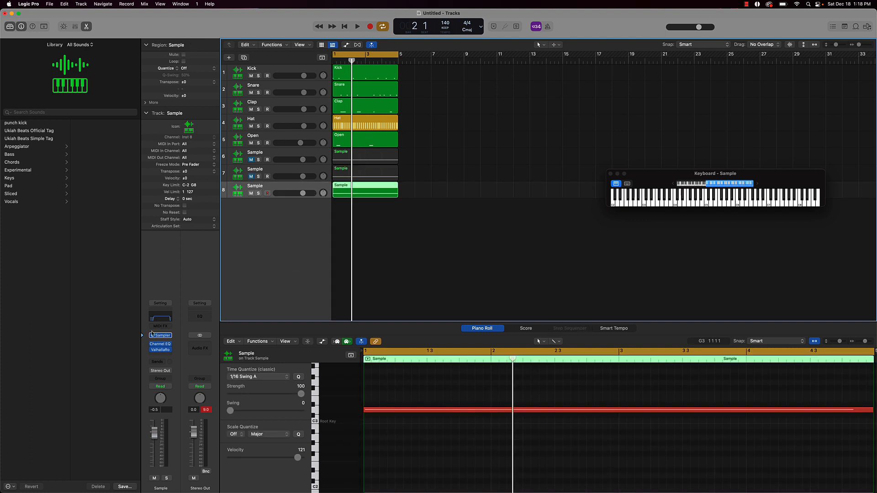
Step: Lower the Channel EQ high cut on the unmuted Sample track to 1090 Hz, close the plug-in and start playback
{"action": "left_click", "coordinate": [165, 316]}
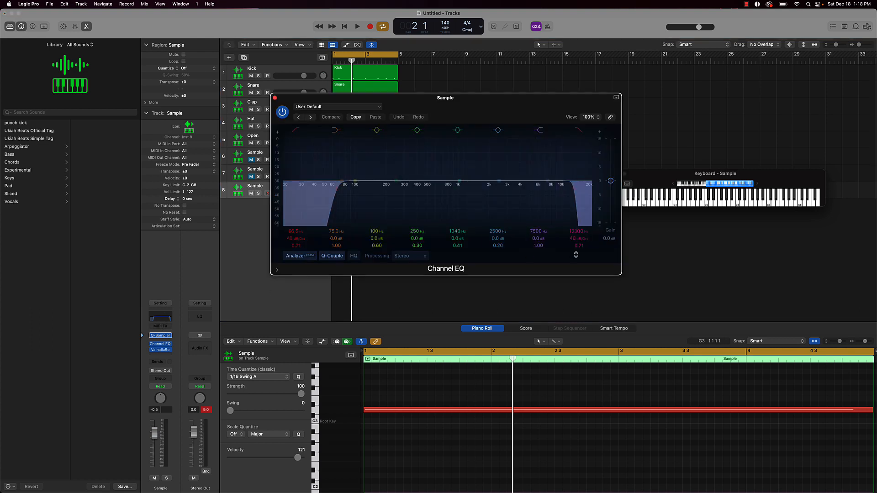
{"action": "left_click_drag", "start_coordinate": [575, 231], "coordinate": [576, 279]}
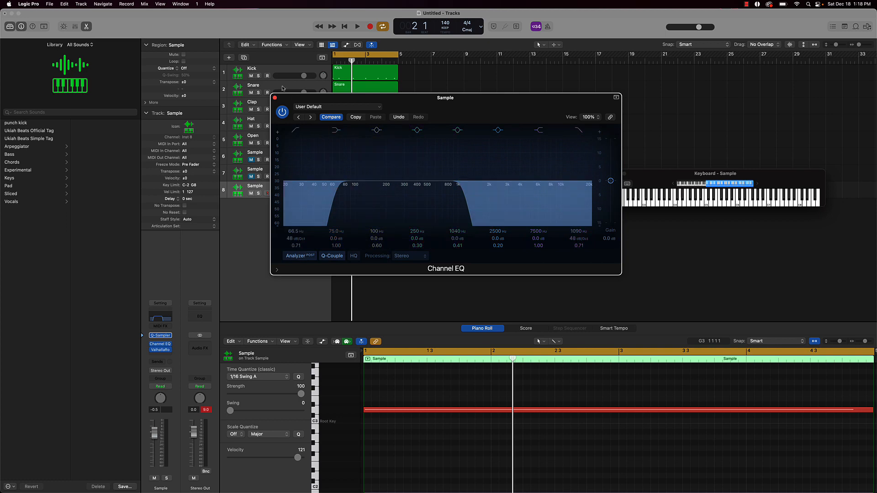
{"action": "left_click", "coordinate": [275, 98]}
{"action": "key", "text": "space"}
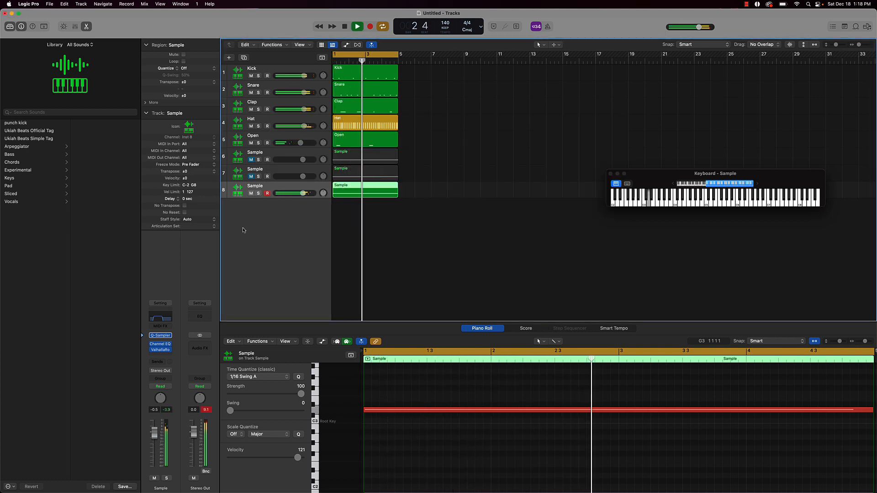
Step: During playback, lower the Channel EQ high cut to about 485 Hz, then stop playback and mute that Sample track
{"action": "left_click", "coordinate": [160, 344]}
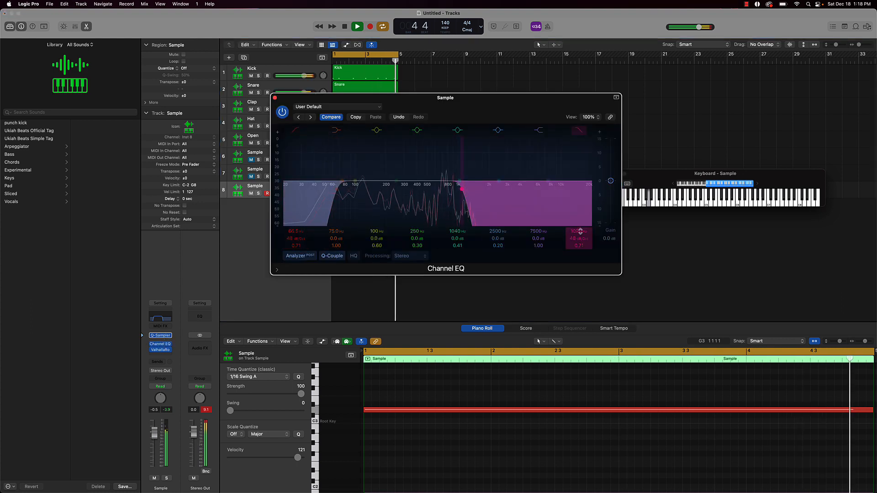
{"action": "left_click_drag", "start_coordinate": [578, 231], "coordinate": [579, 246]}
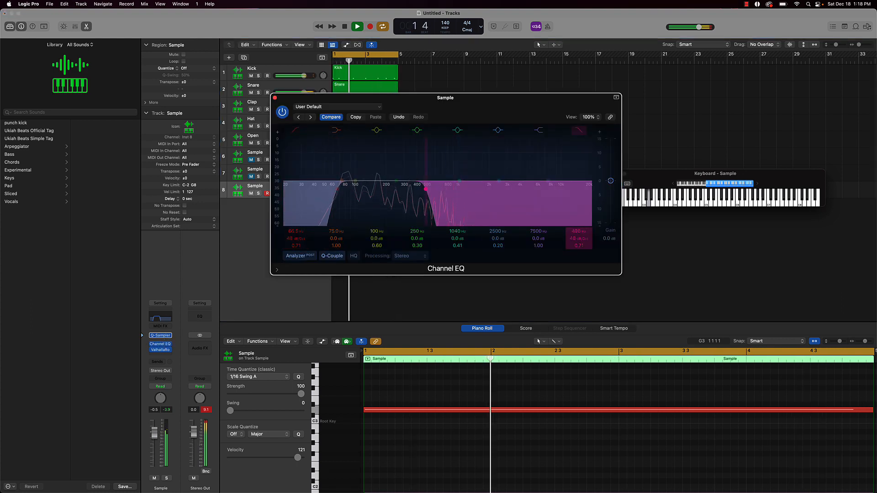
{"action": "left_click", "coordinate": [274, 97]}
{"action": "key", "text": "space"}
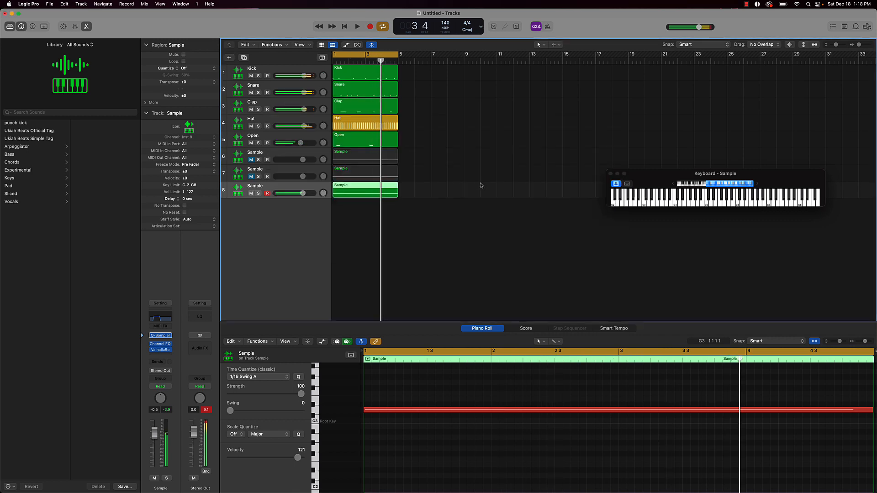
{"action": "left_click", "coordinate": [441, 218]}
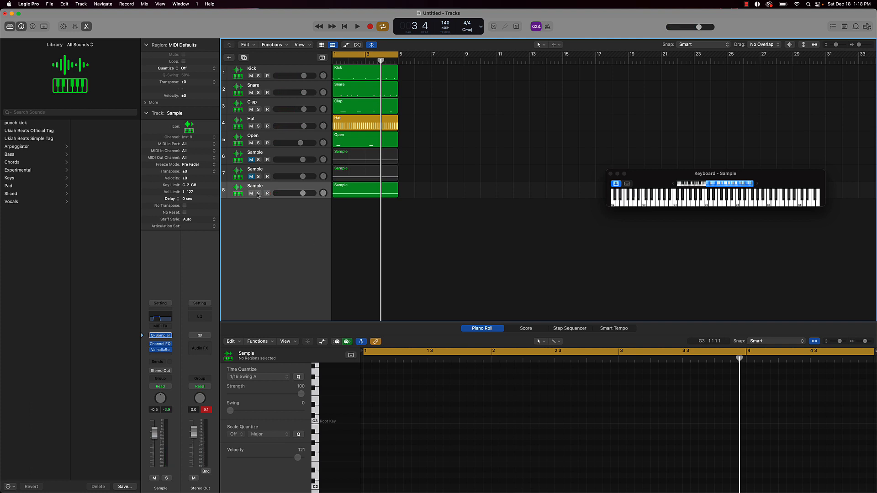
{"action": "left_click", "coordinate": [251, 194]}
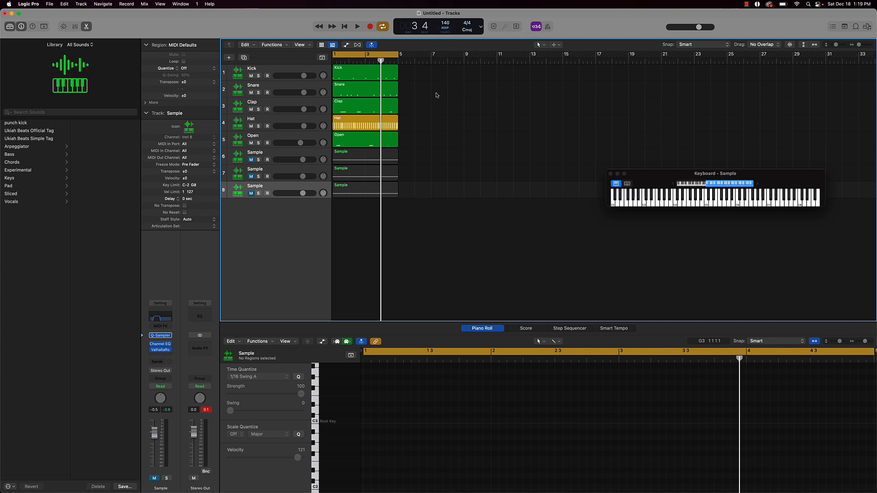
Step: Inspect both ends of the City Streets waveform and its Reverse setting in the first Sample track's Quick Sampler, and close the plug-in
{"action": "left_click", "coordinate": [276, 151]}
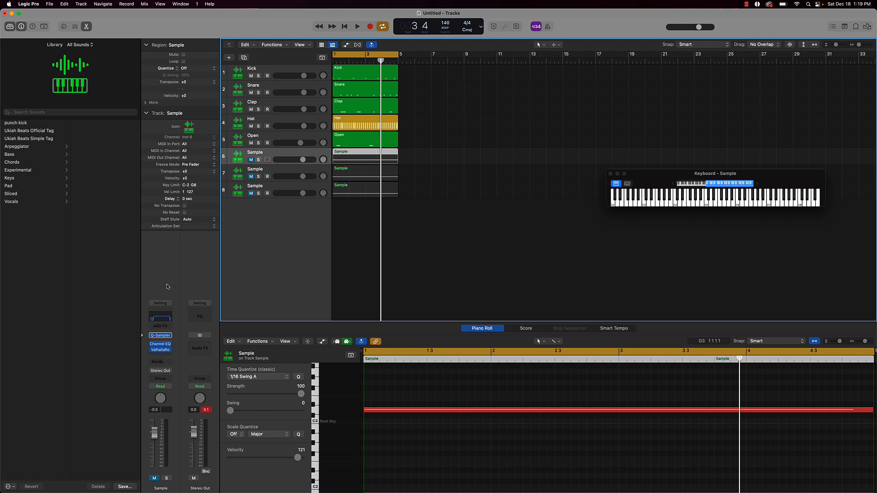
{"action": "left_click", "coordinate": [161, 335]}
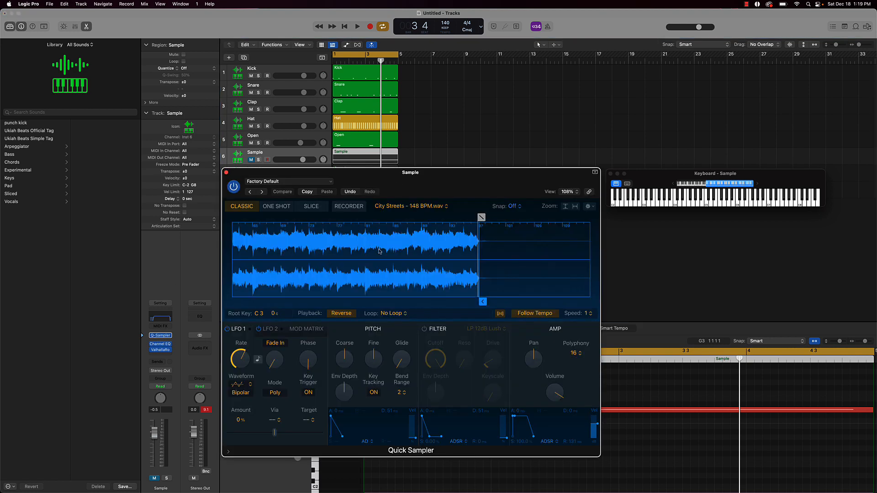
{"action": "scroll", "coordinate": [283, 302], "scroll_direction": "left", "scroll_amount": 10}
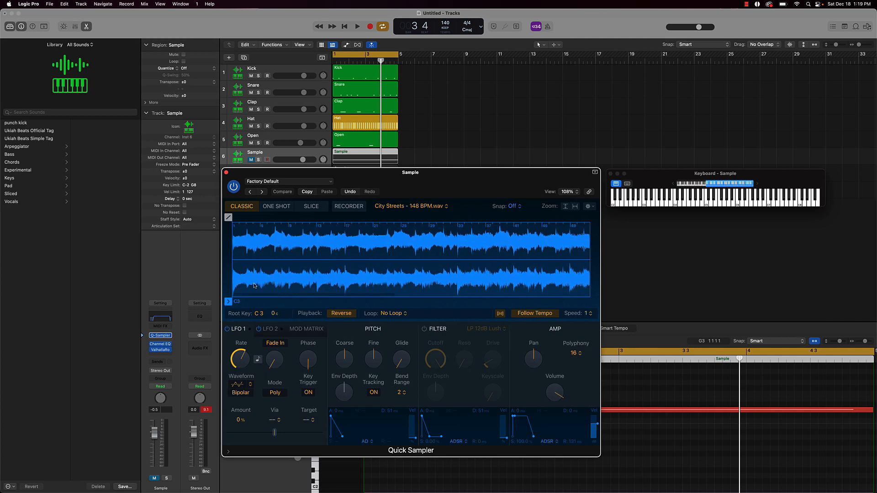
{"action": "mouse_move", "coordinate": [228, 302]}
{"action": "left_mouse_down"}
{"action": "mouse_move", "coordinate": [453, 301]}
{"action": "mouse_move", "coordinate": [231, 301]}
{"action": "left_mouse_up"}
{"action": "scroll", "coordinate": [381, 267], "scroll_direction": "right", "scroll_amount": 10}
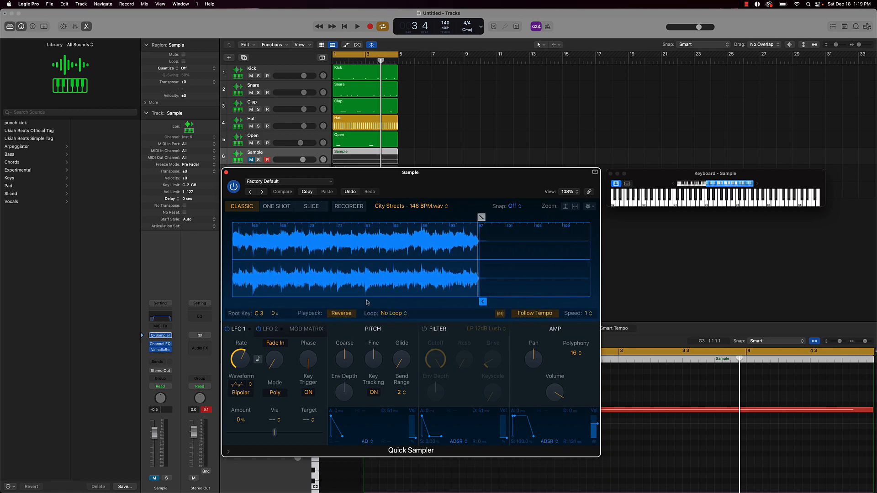
{"action": "left_click", "coordinate": [339, 314]}
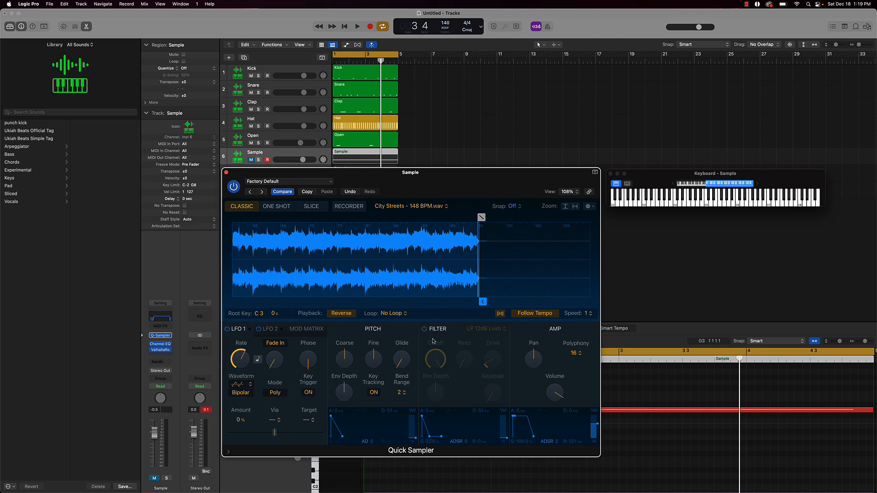
{"action": "left_click", "coordinate": [226, 173]}
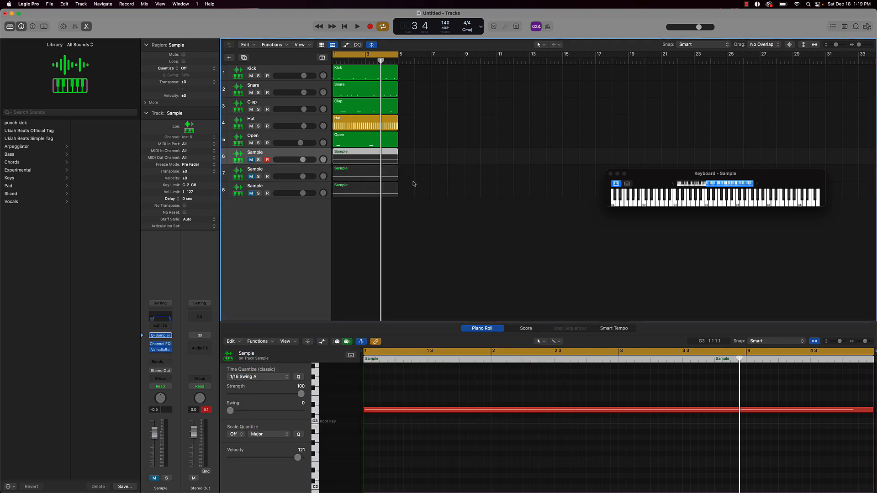
{"action": "left_click", "coordinate": [441, 227]}
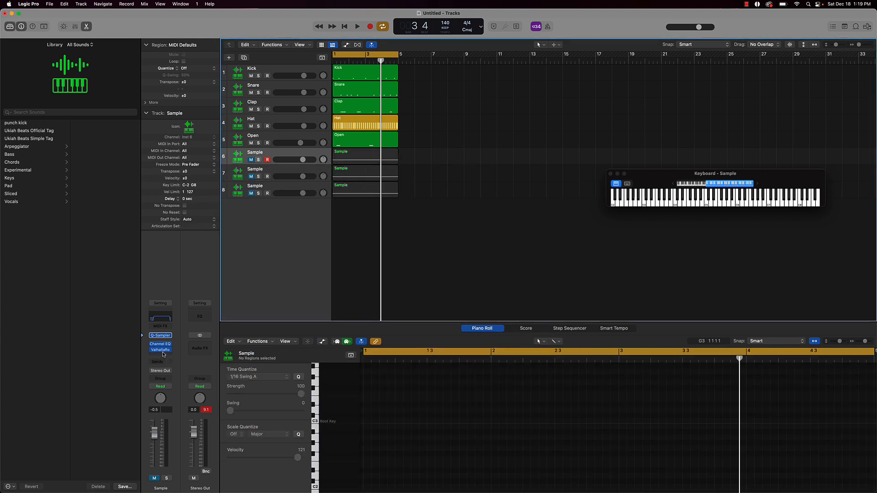
Step: Switch to Finder, preview the City Streets stems Pad Synth 3, Pad Synth 2 and Pad Synth 1, and return to Logic Pro
{"action": "mouse_move", "coordinate": [166, 353]}
{"action": "mouse_move", "coordinate": [140, 477]}
{"action": "left_click", "coordinate": [37, 476]}
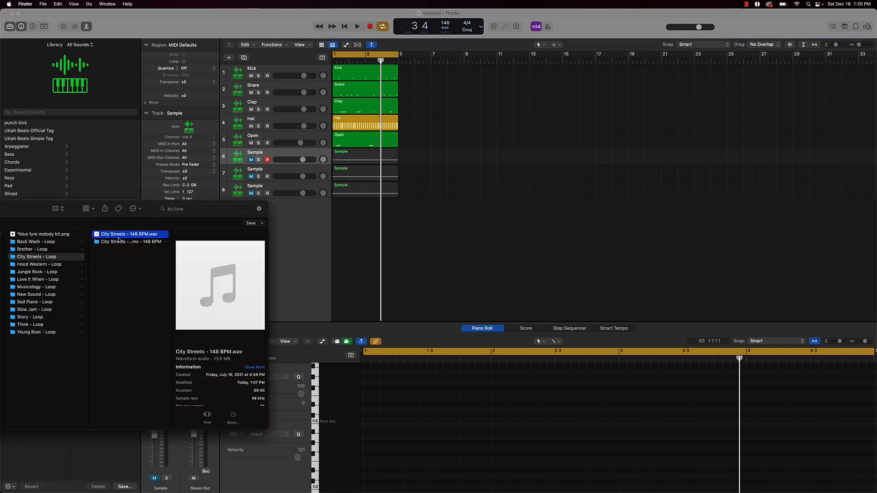
{"action": "left_click", "coordinate": [121, 242]}
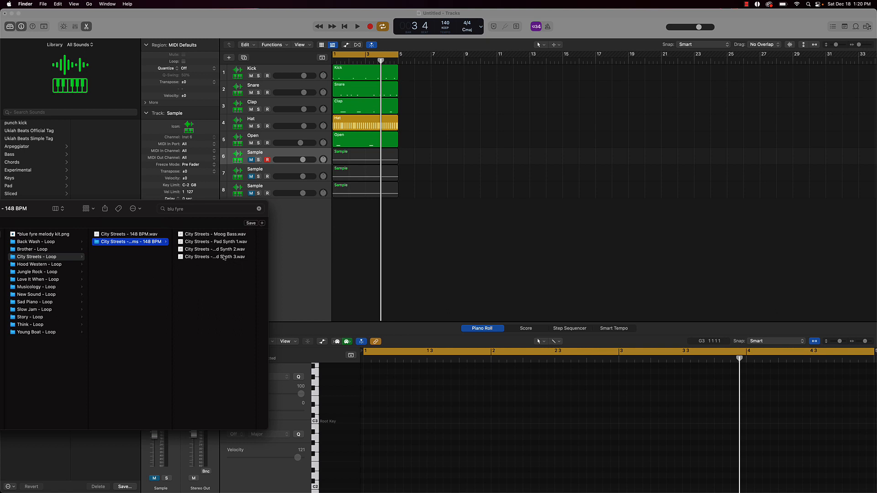
{"action": "left_click", "coordinate": [225, 256]}
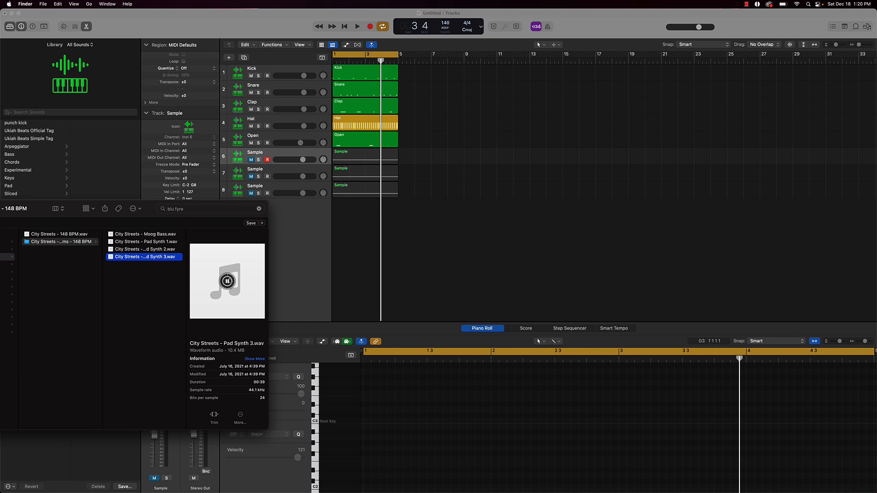
{"action": "key", "text": "Up"}
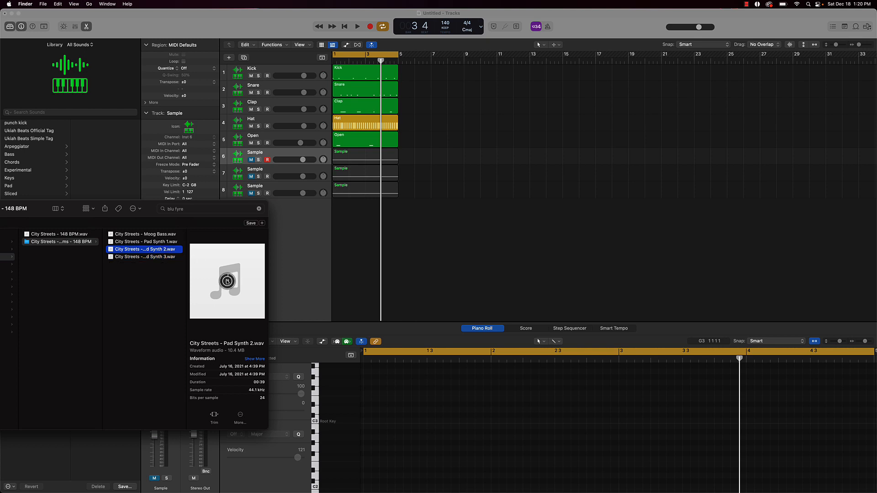
{"action": "key", "text": "Up"}
{"action": "left_click", "coordinate": [227, 281]}
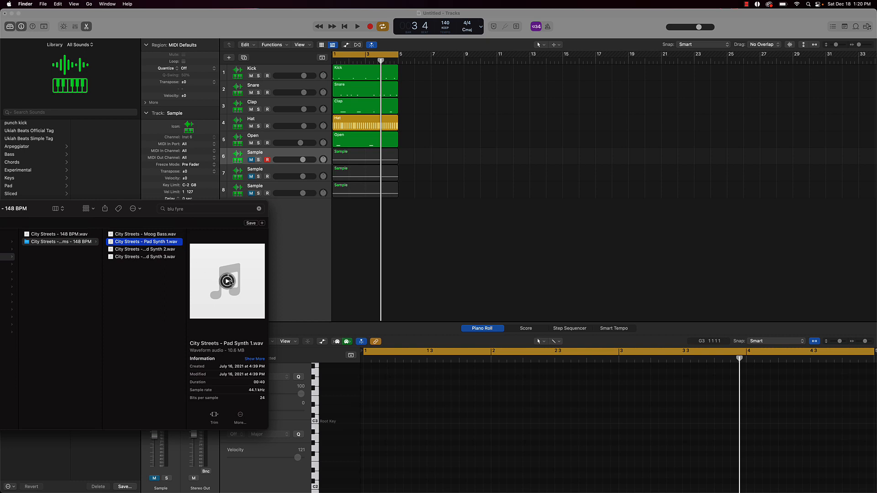
{"action": "left_click", "coordinate": [319, 240]}
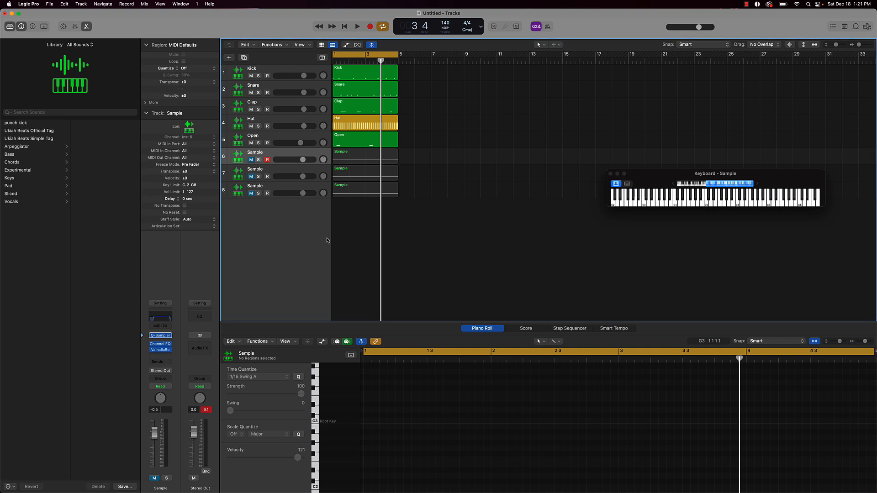